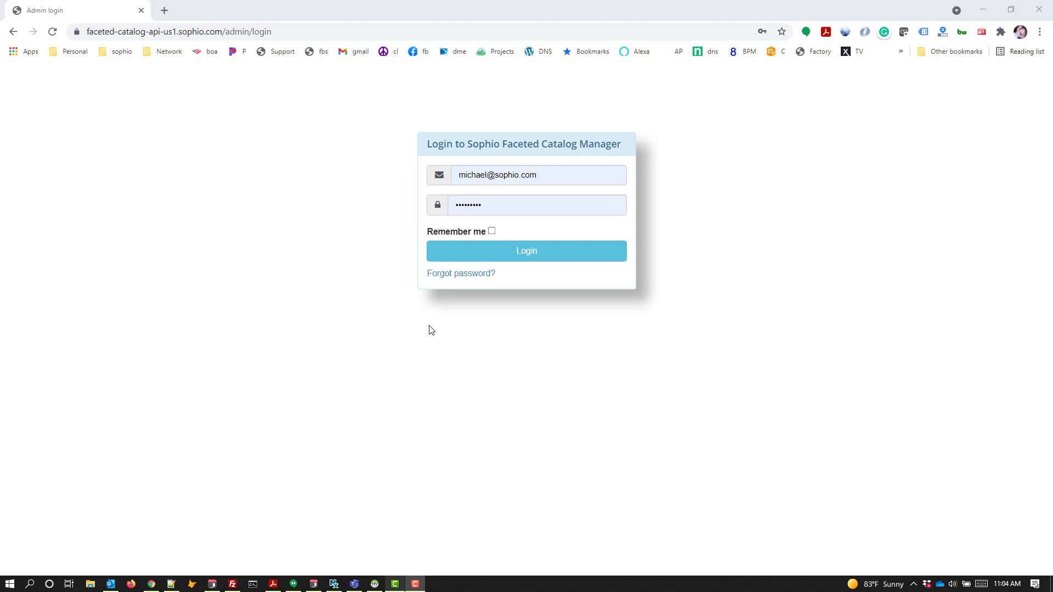
# Log in to the Sophio Faceted Catalog Manager with the prefilled credentials and open the NonApps section.
pyautogui.click(531, 255)
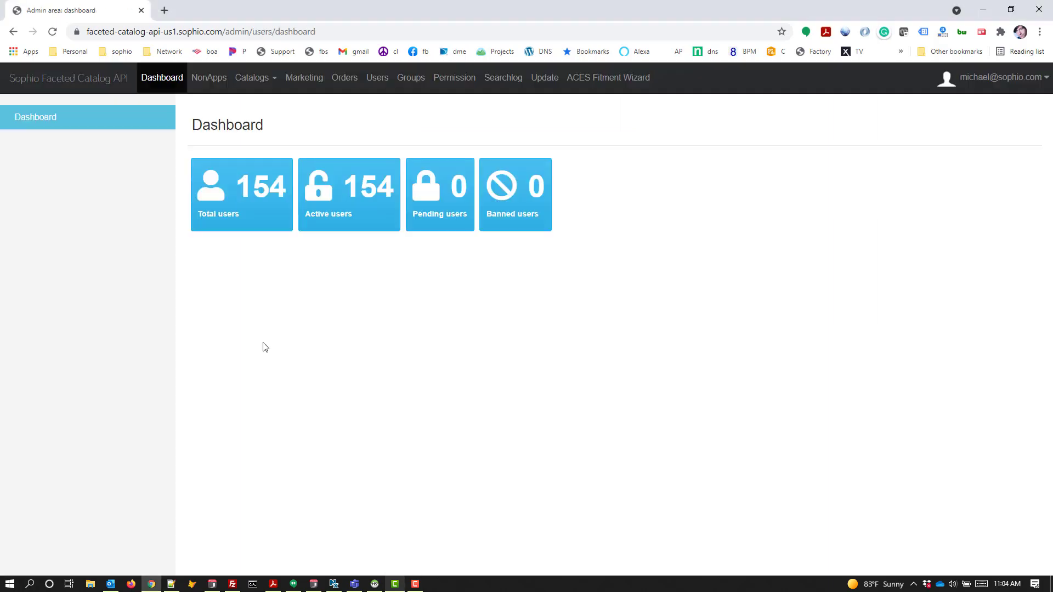
pyautogui.click(203, 89)
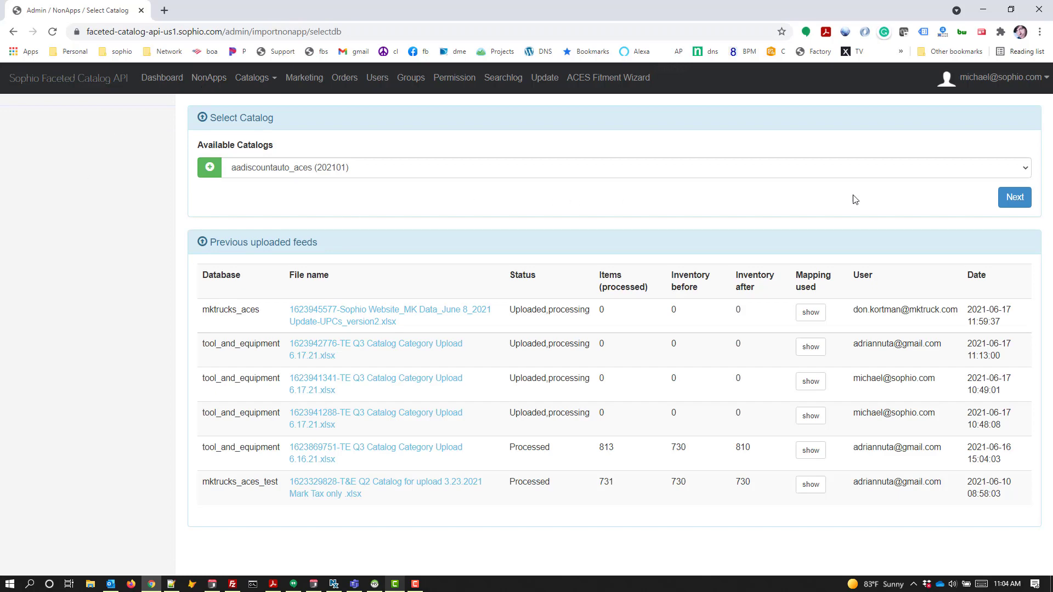
# Select the tool_and_equipment (4436) catalog and start a non-app catalog import without loading an existing mapping template.
pyautogui.click(1030, 171)
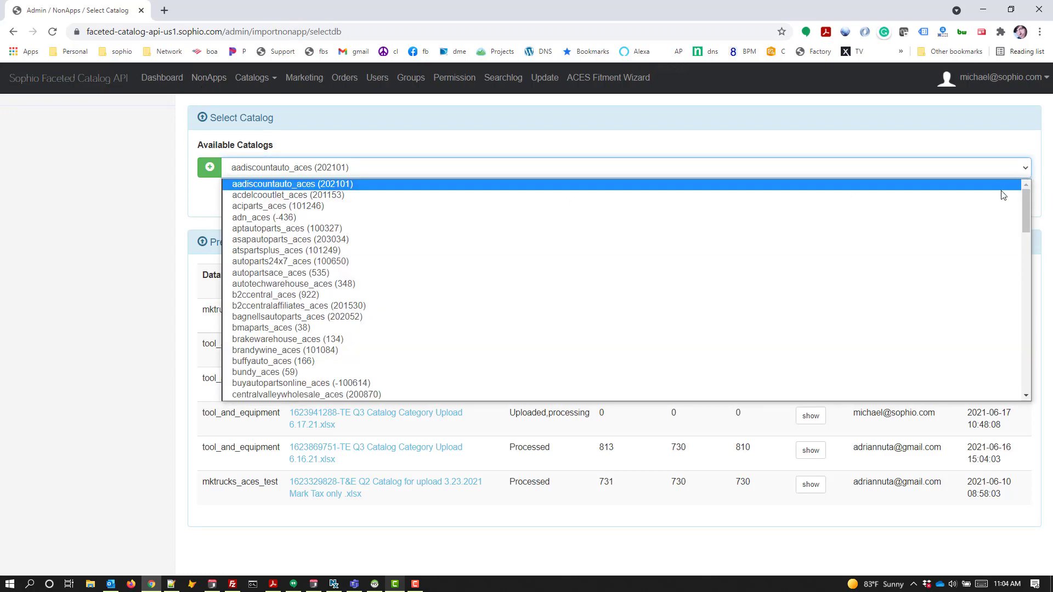
pyautogui.moveTo(1031, 220); pyautogui.dragTo(1052, 363)
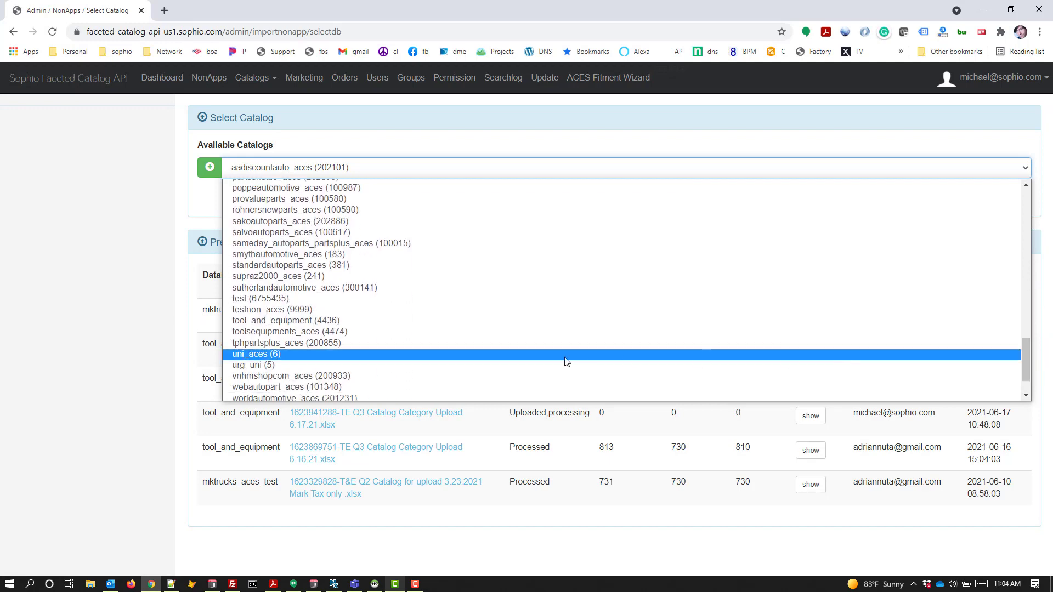
pyautogui.click(235, 321)
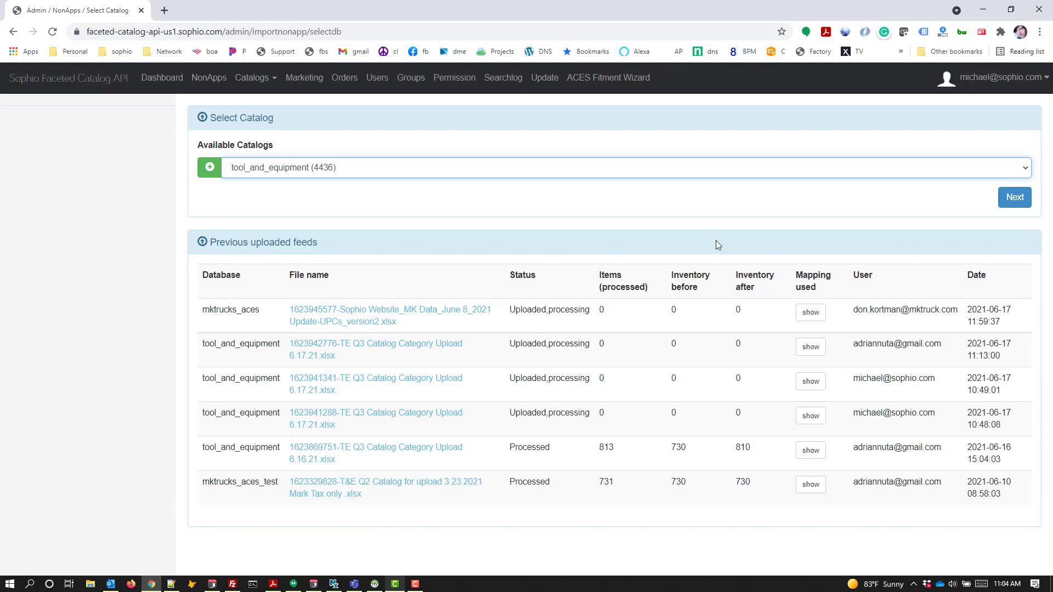
pyautogui.click(1015, 198)
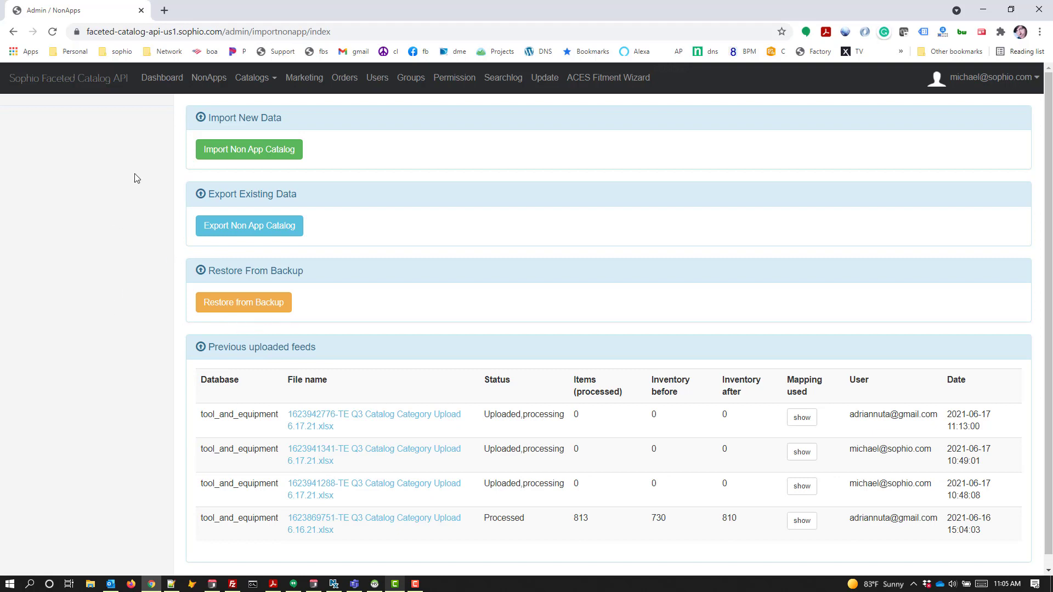
pyautogui.click(223, 151)
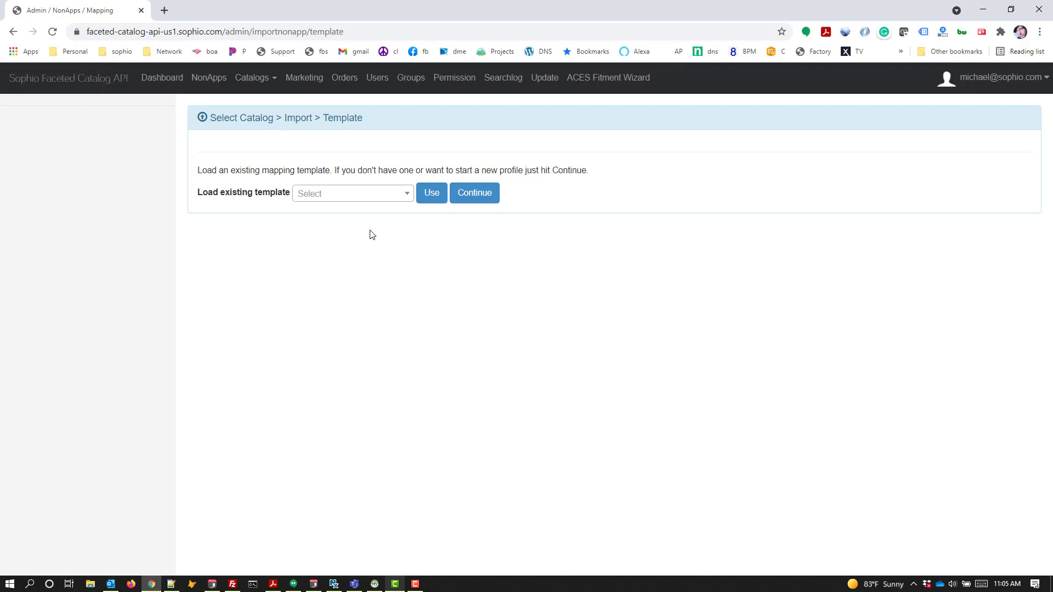
pyautogui.click(473, 200)
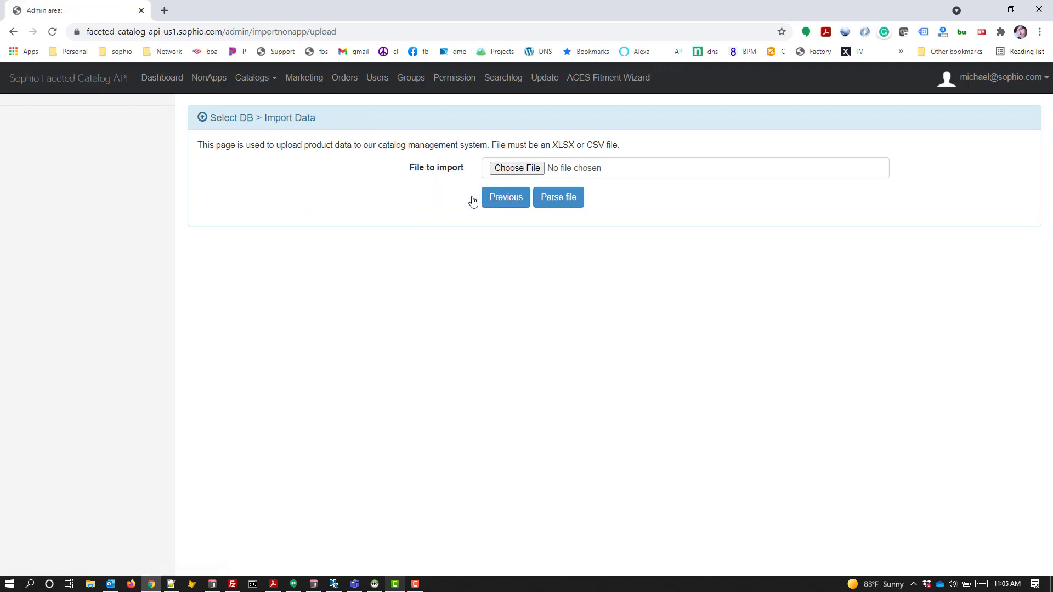
# Choose TE Q3 Catalog Category Upload 6.17.21.xlsx from the Downloads folder as the file to import and parse it.
pyautogui.click(513, 168)
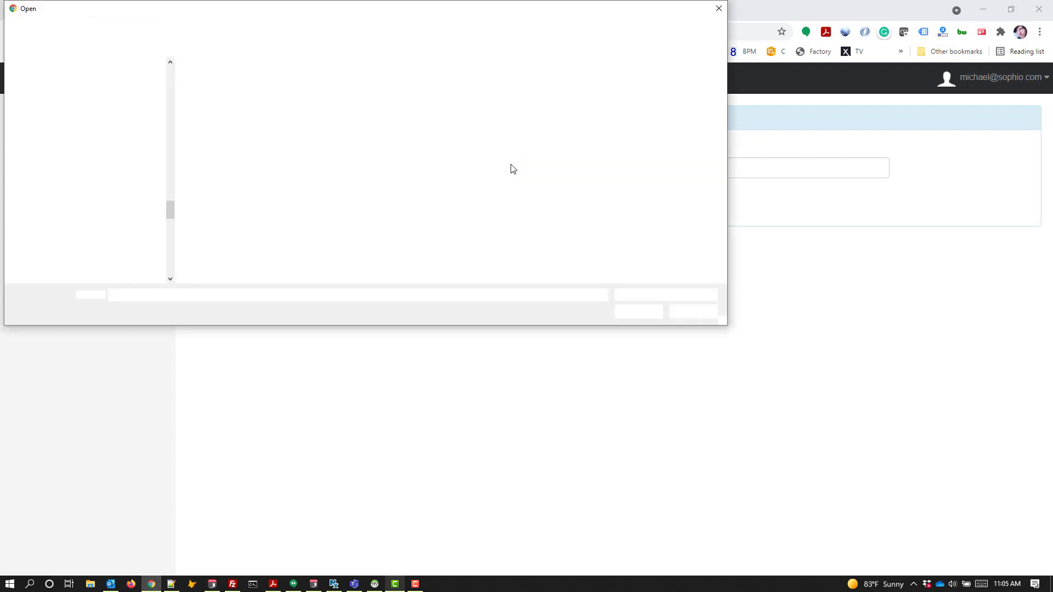
pyautogui.click(693, 311)
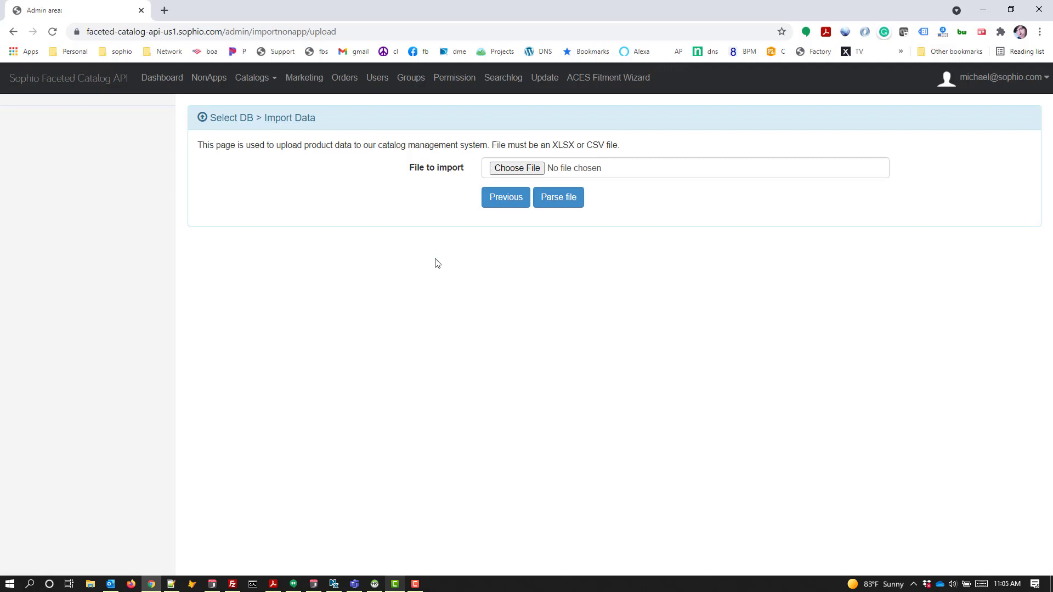
pyautogui.click(508, 168)
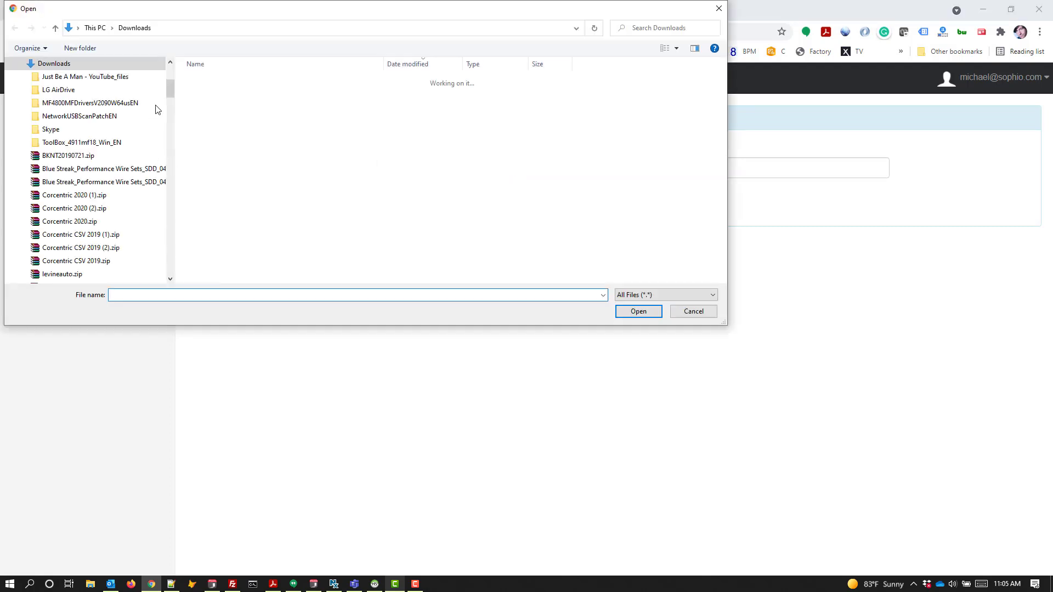
pyautogui.scroll(4, 170, 90)
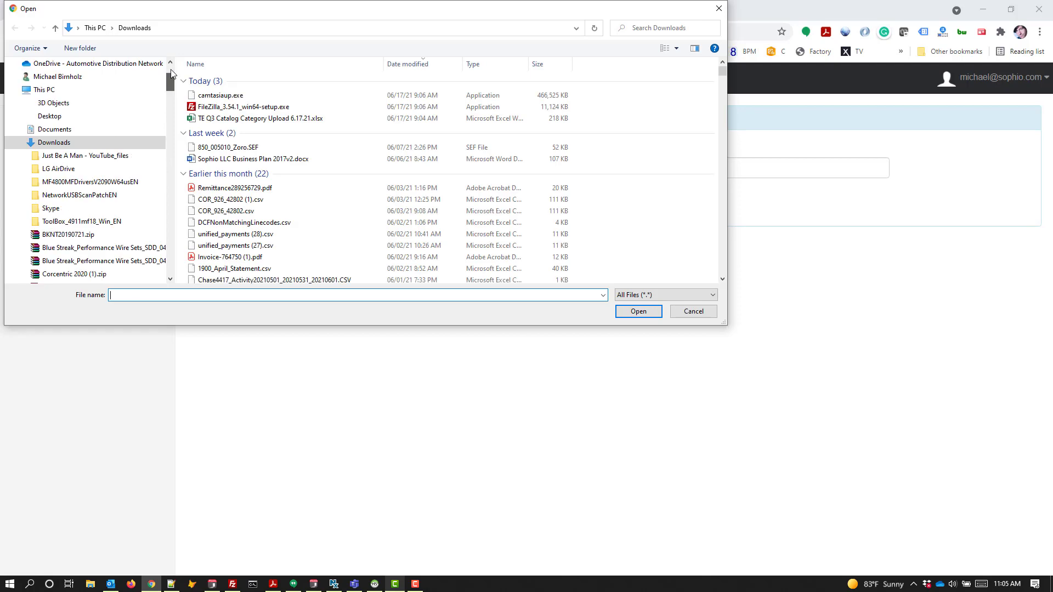
pyautogui.click(235, 125)
pyautogui.doubleClick(234, 124)
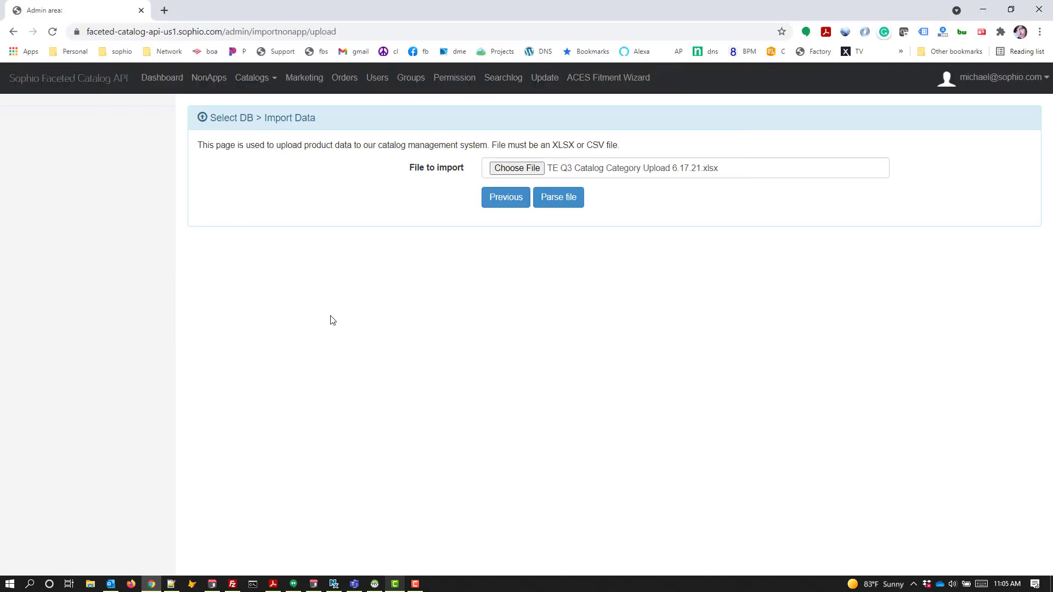
pyautogui.click(556, 198)
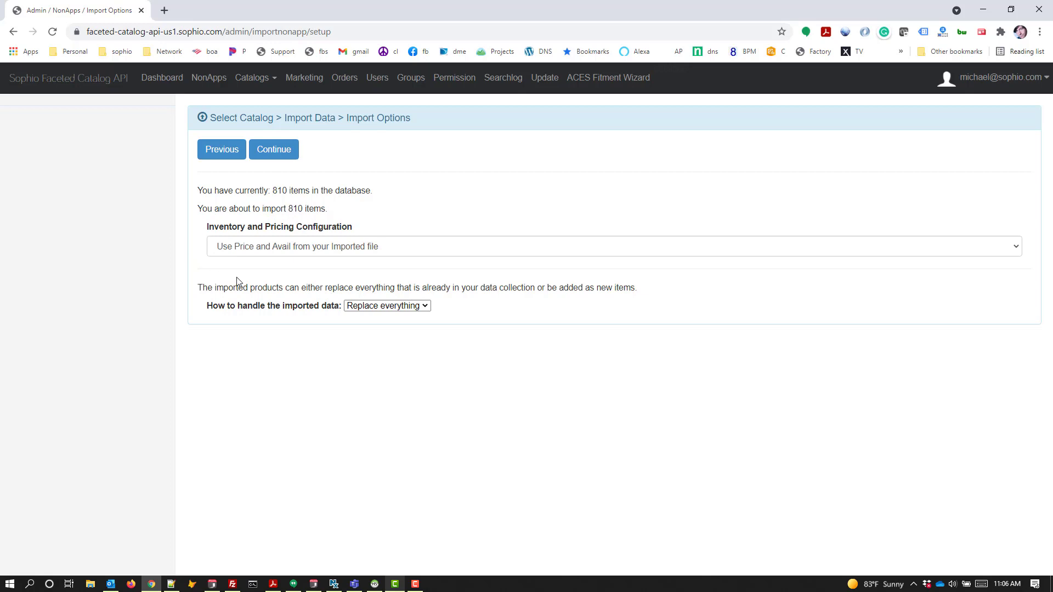
# Set the inventory and pricing configuration to use existing price and availability from daily inventory feeds.
pyautogui.click(383, 252)
pyautogui.click(382, 250)
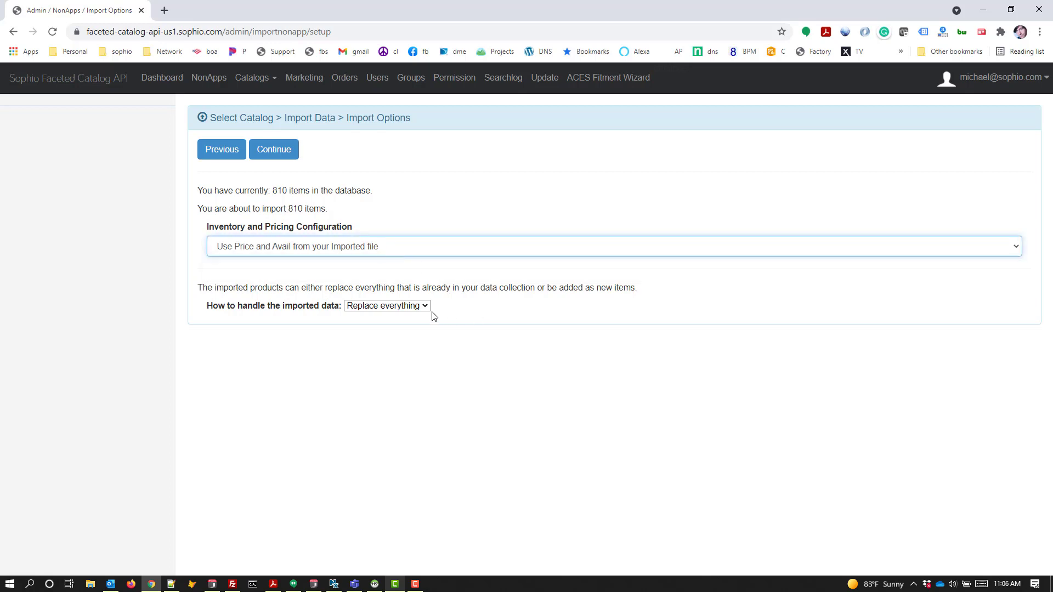
pyautogui.click(415, 307)
pyautogui.click(414, 306)
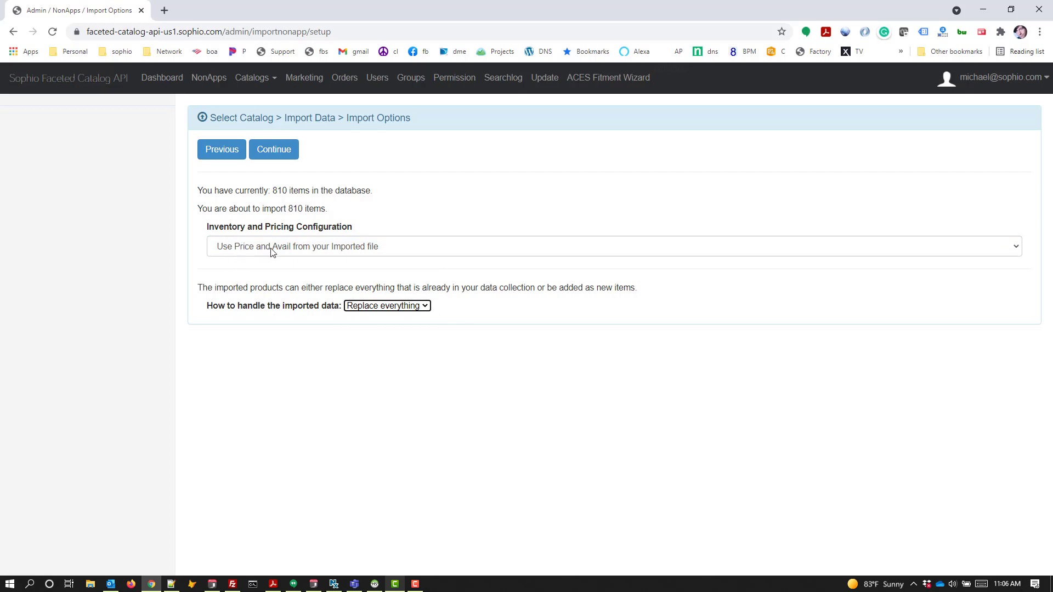
pyautogui.click(334, 253)
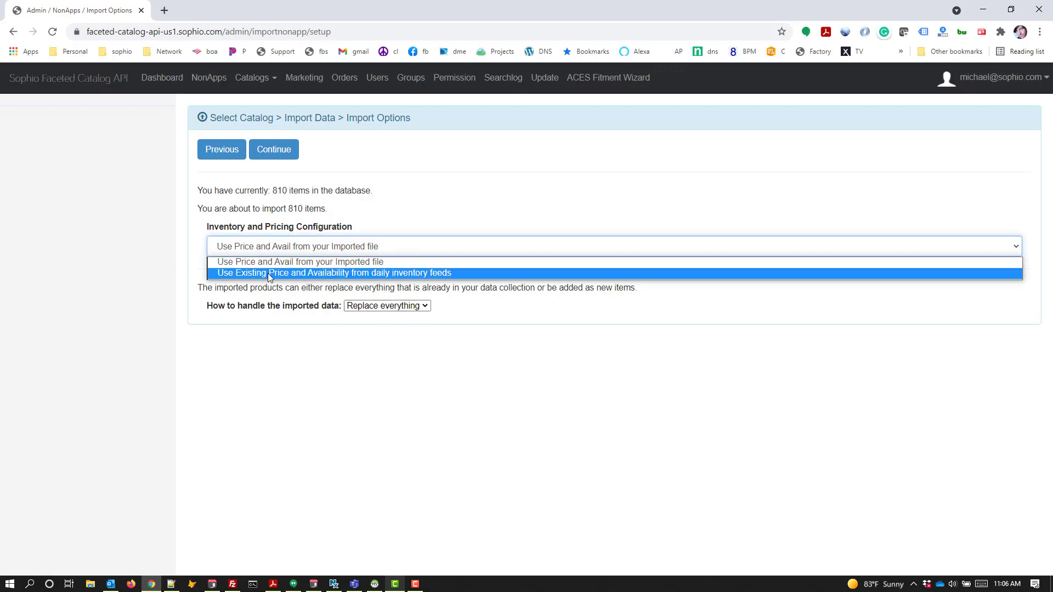
pyautogui.click(456, 273)
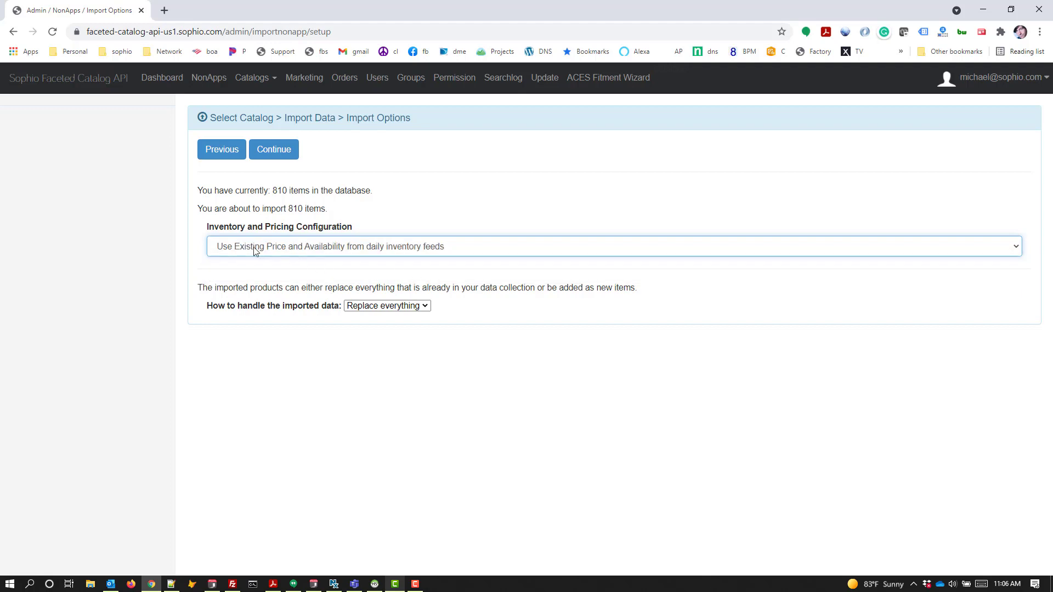
# Set the inventory and pricing configuration to use price and avail from the imported file, and continue to the column mapping.
pyautogui.click(295, 248)
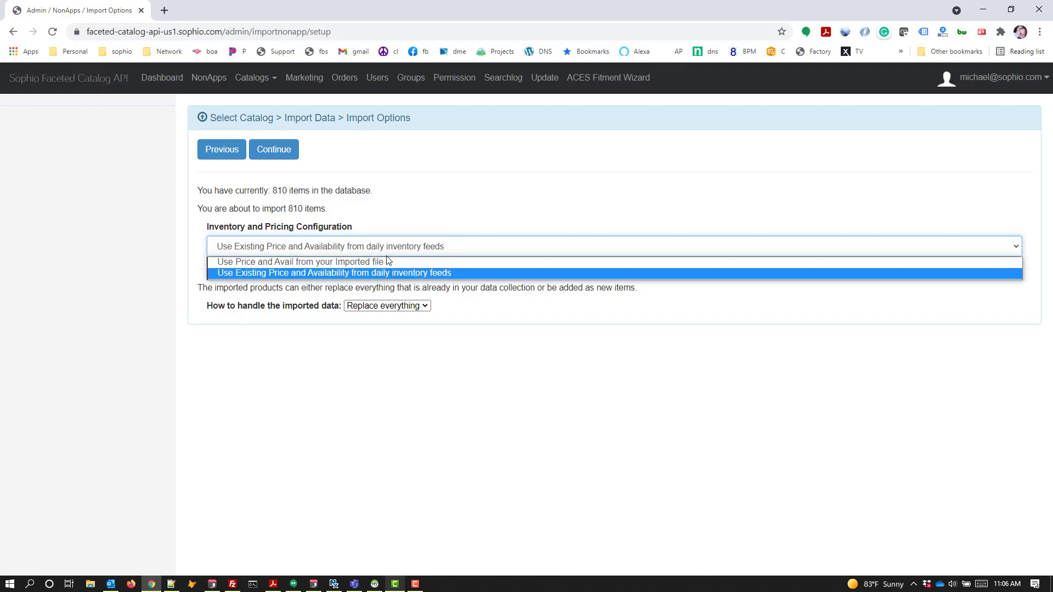
pyautogui.click(406, 261)
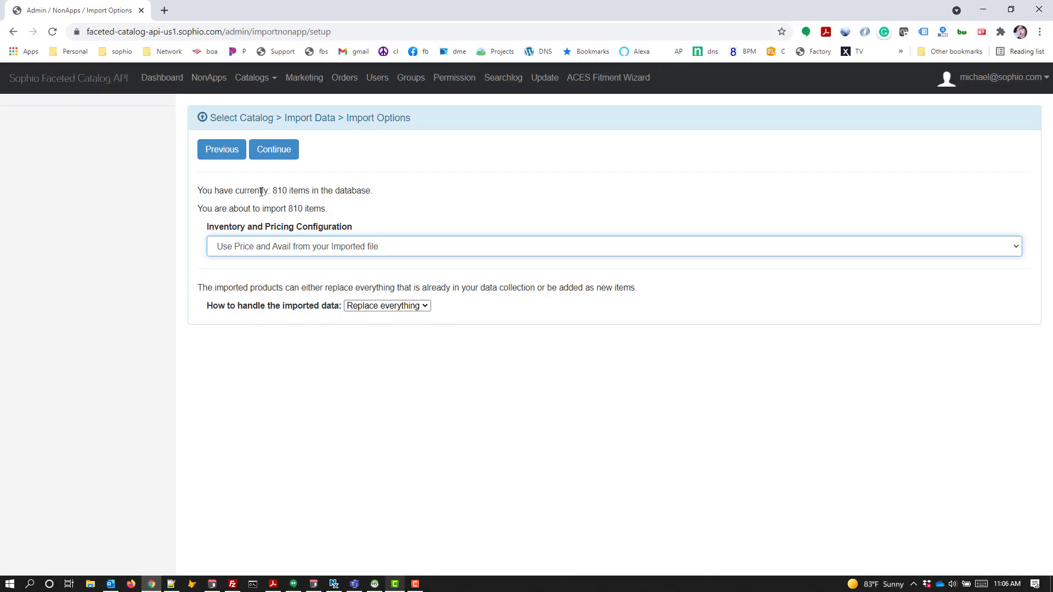
pyautogui.click(273, 158)
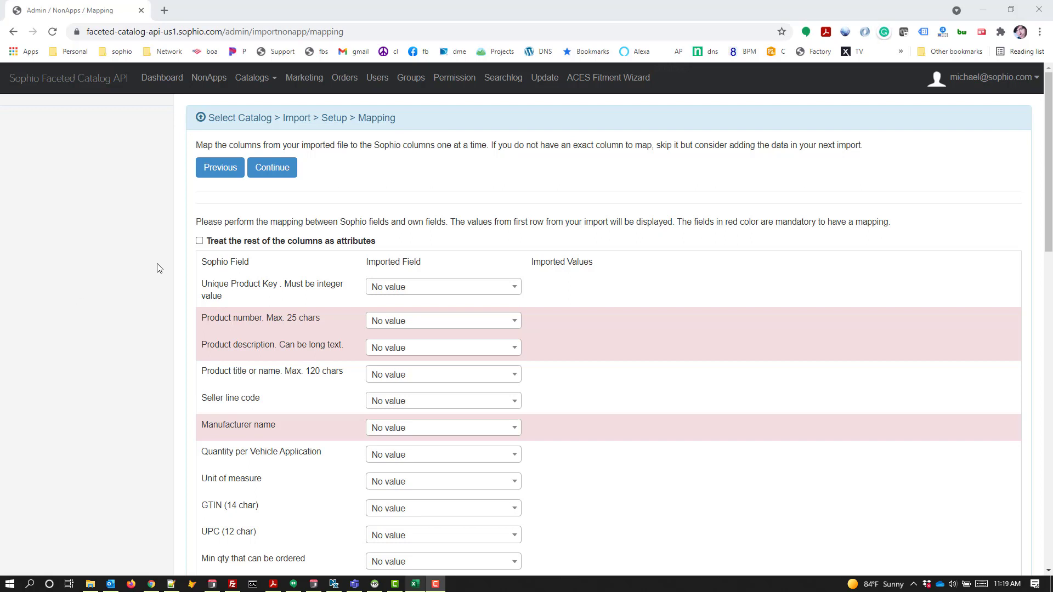
# Enable treating the rest of the columns as attributes for the import mapping.
pyautogui.click(199, 241)
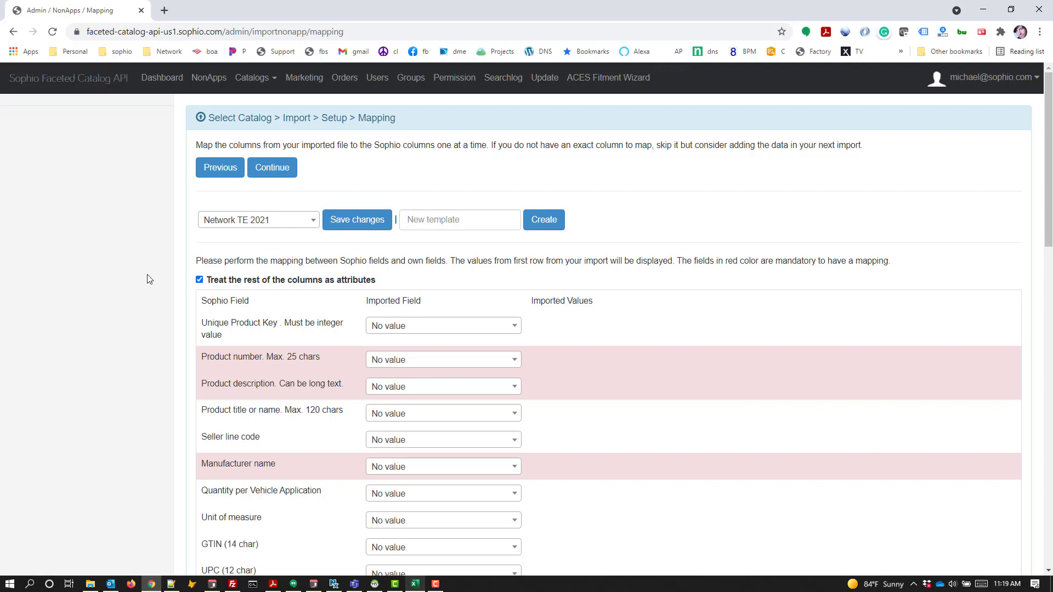
pyautogui.scroll(-1, 147, 279)
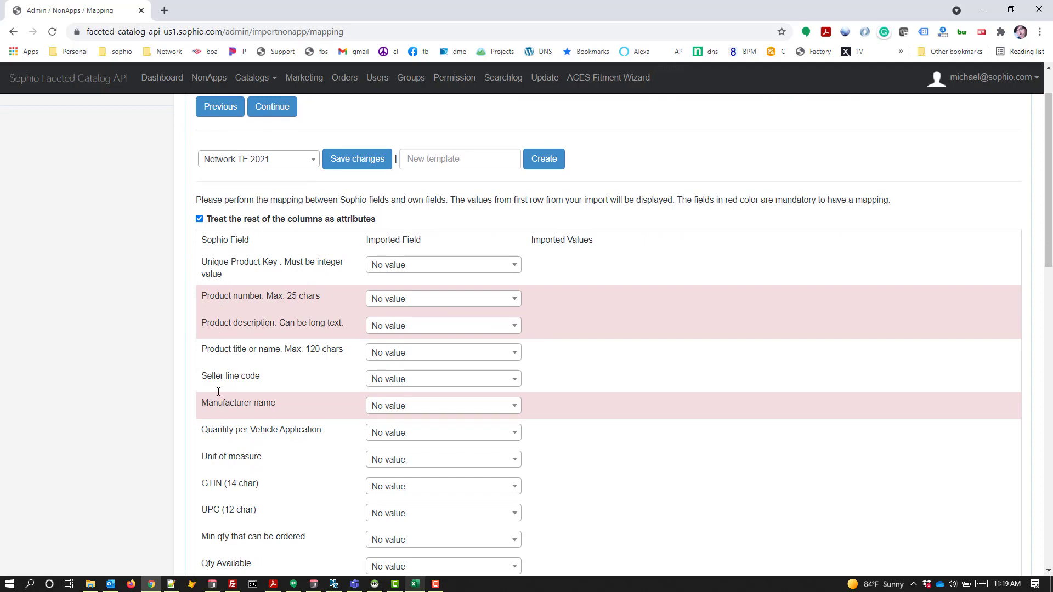
pyautogui.scroll(-9, 222, 316)
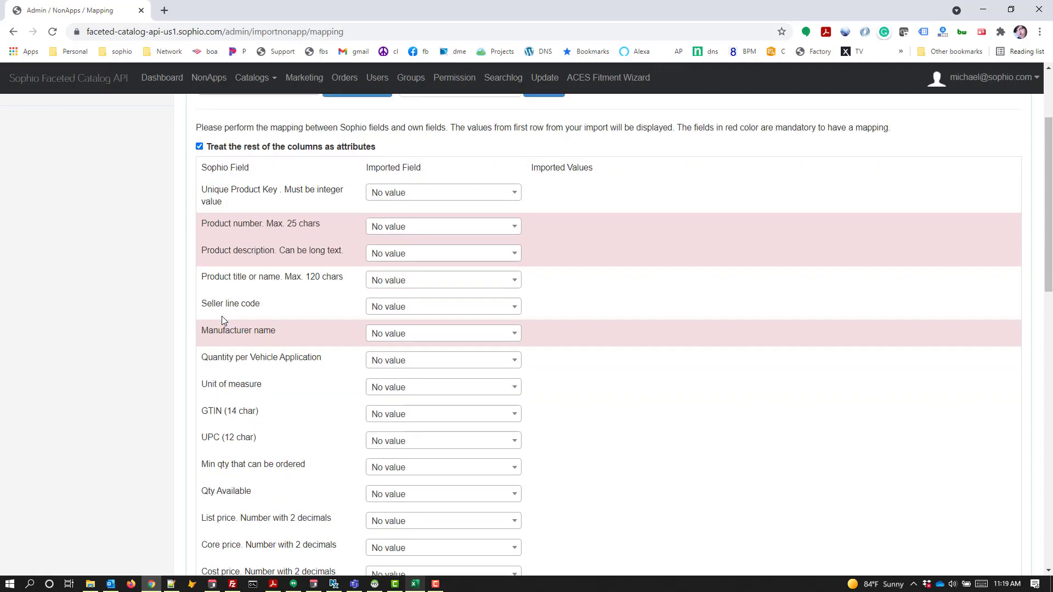
pyautogui.scroll(9, 223, 311)
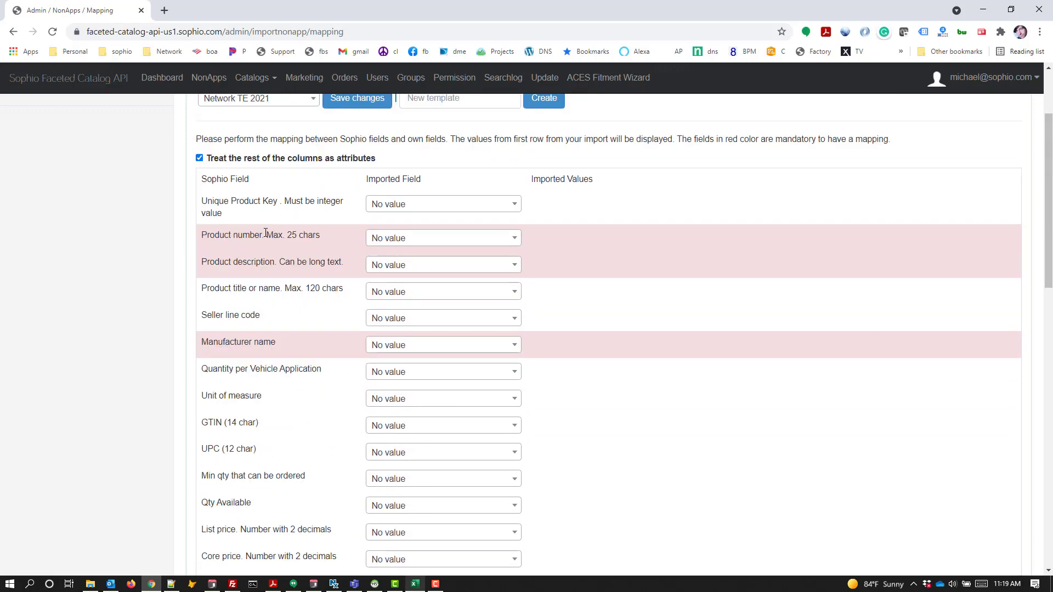
# Map the product number field to PartNumber and the product description field to PartDescriptionTitle.
pyautogui.click(405, 239)
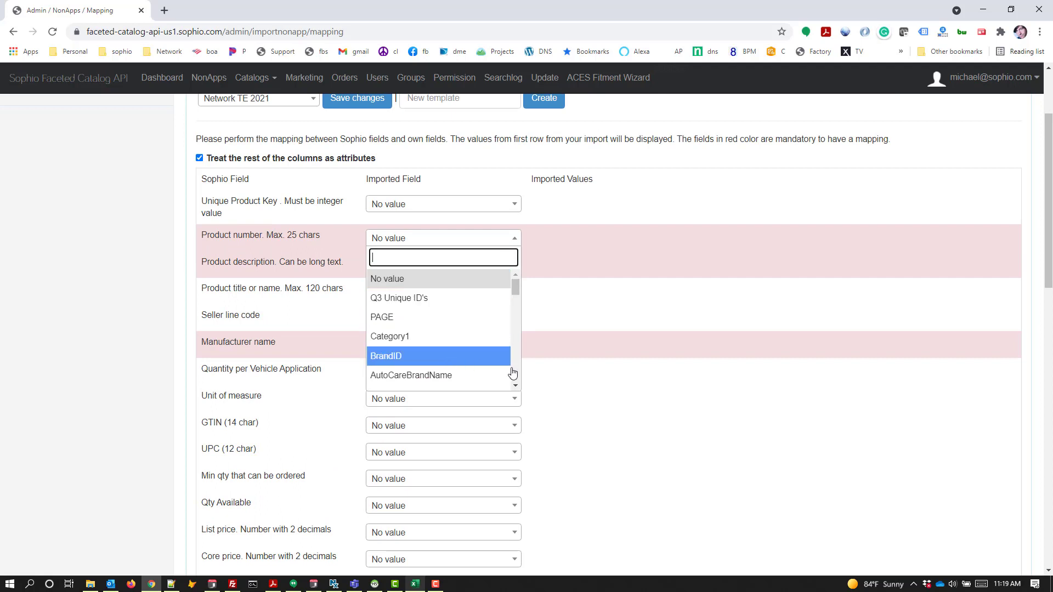
pyautogui.scroll(-2, 517, 389)
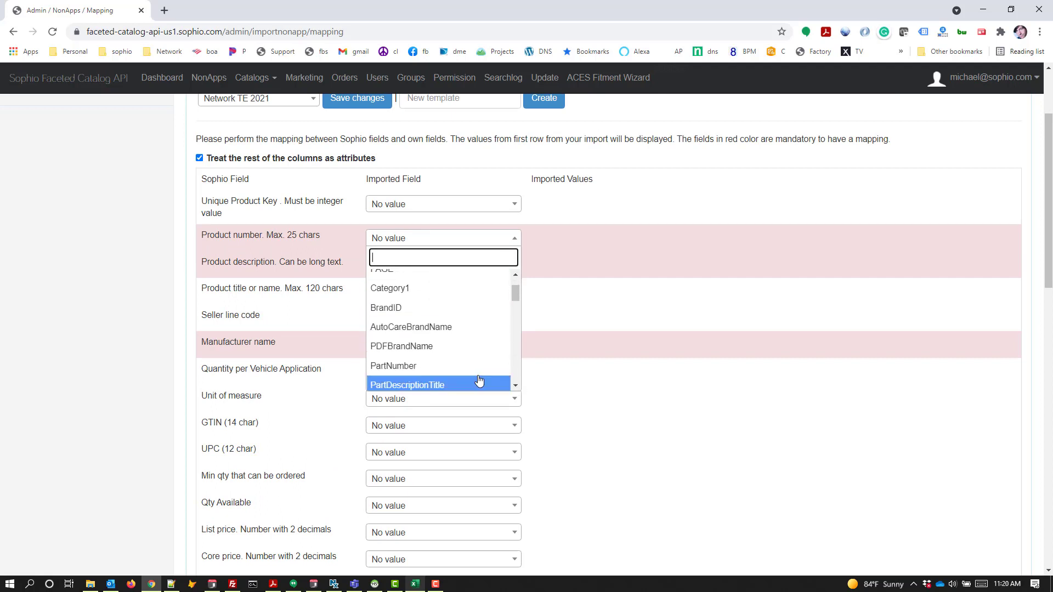
pyautogui.click(463, 378)
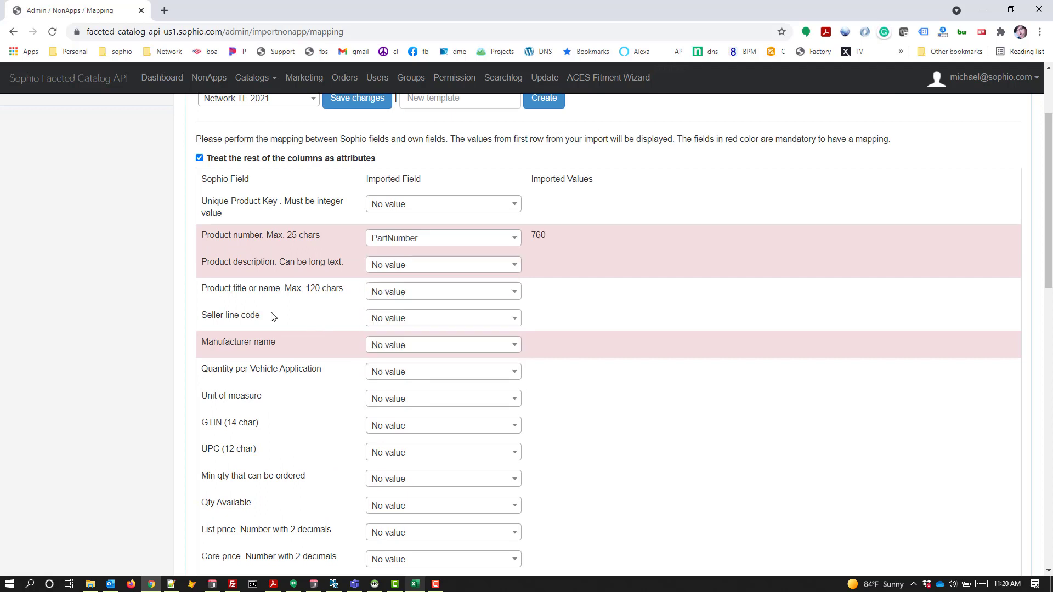
pyautogui.click(450, 269)
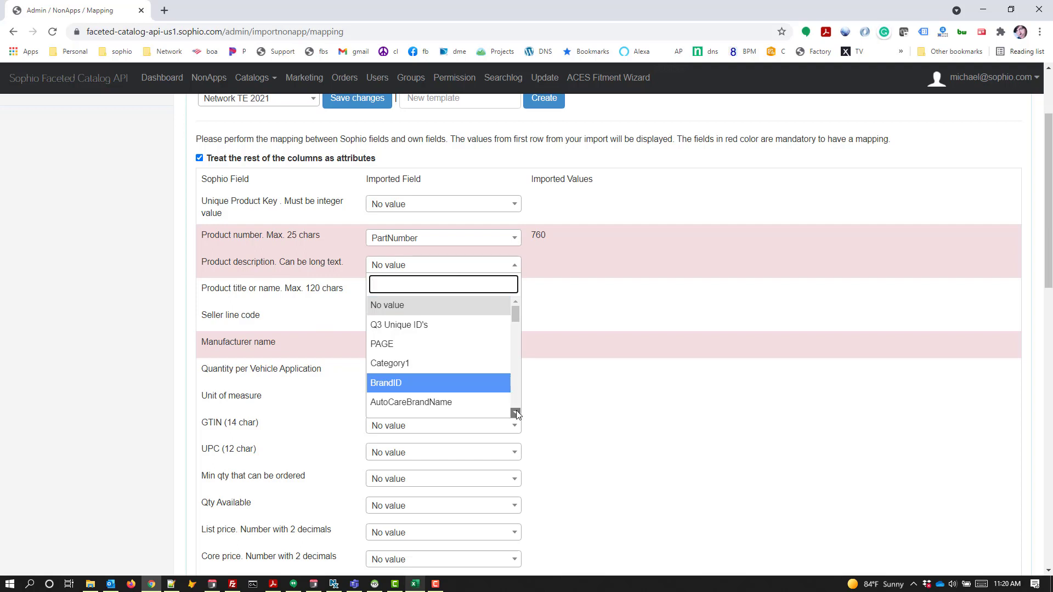
pyautogui.scroll(-2, 516, 410)
pyautogui.click(461, 391)
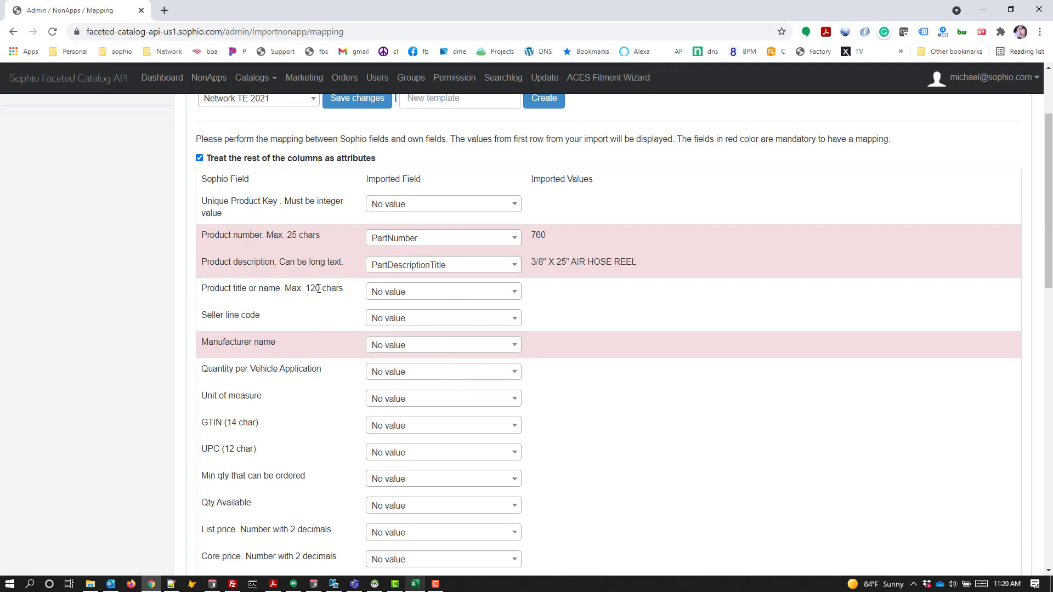
# Map the manufacturer name field to AutoCareBrandName and the main category level to Category1.
pyautogui.scroll(-1, 329, 312)
pyautogui.click(489, 285)
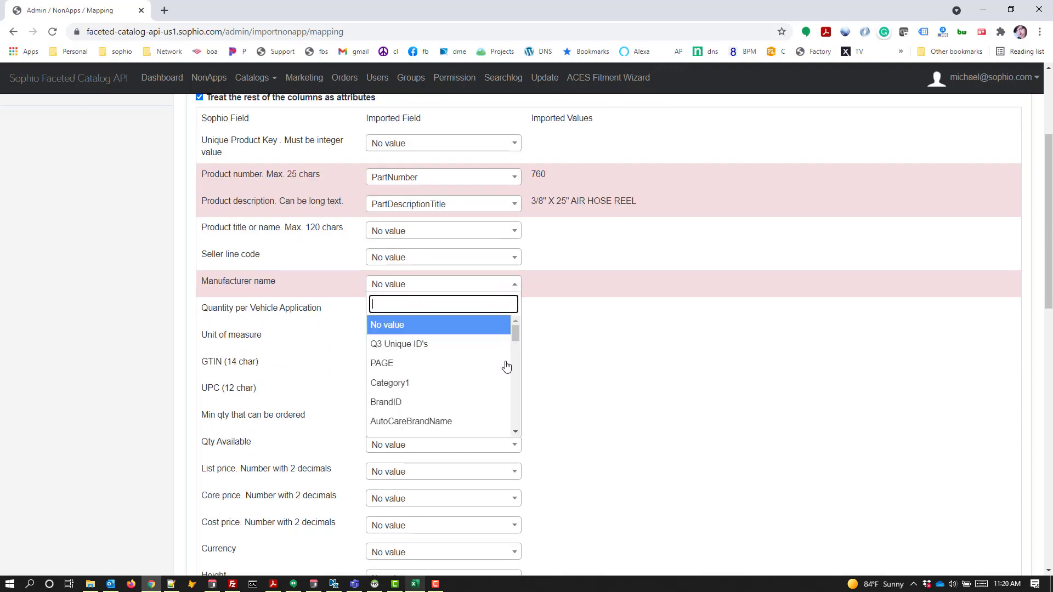
pyautogui.scroll(-1, 494, 407)
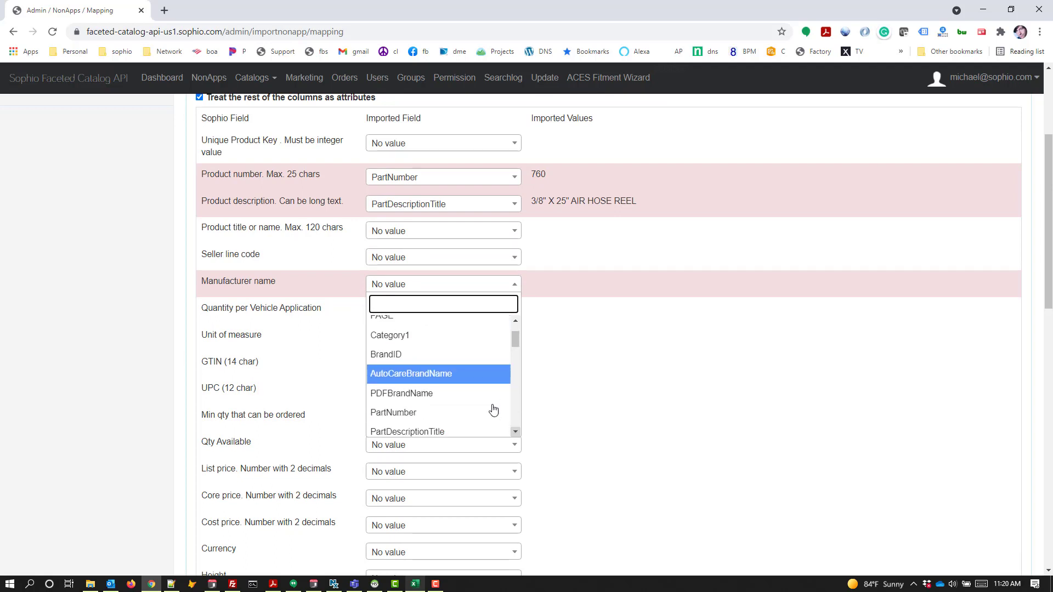
pyautogui.click(432, 376)
pyautogui.scroll(-6, 182, 354)
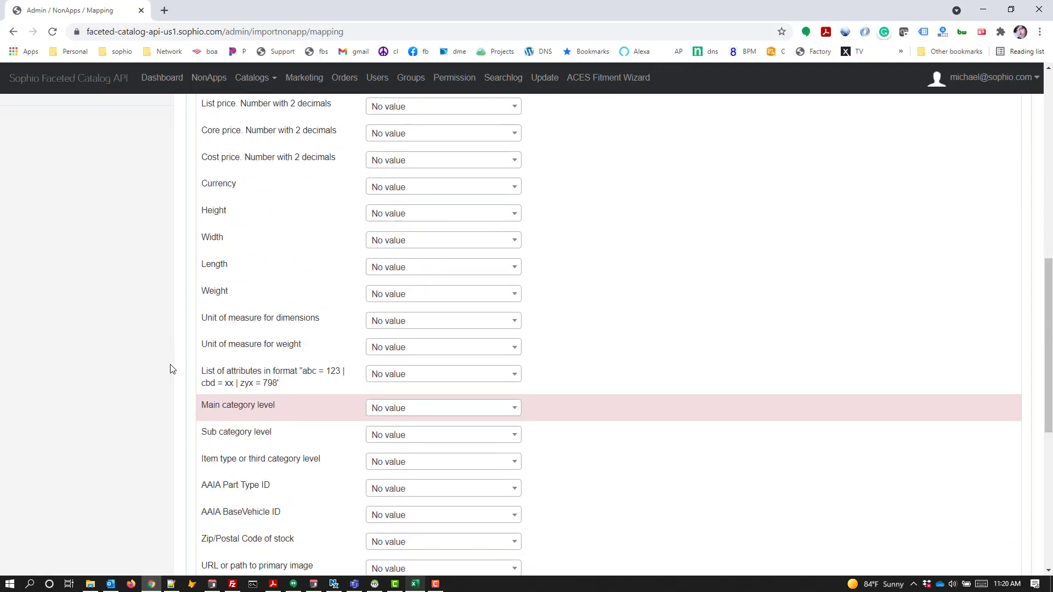
pyautogui.click(517, 410)
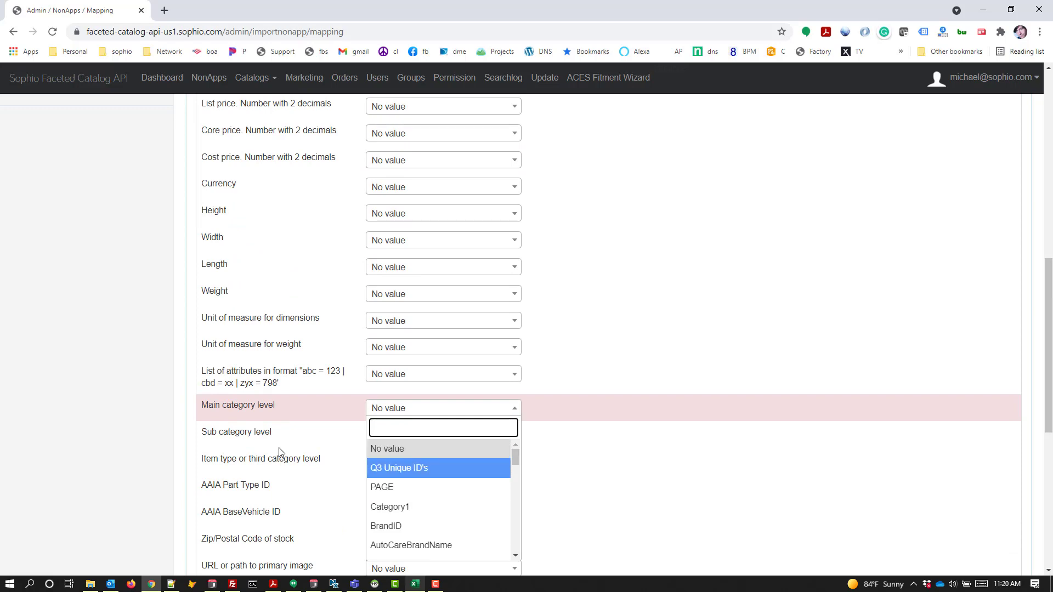
pyautogui.scroll(-2, 280, 453)
pyautogui.click(395, 385)
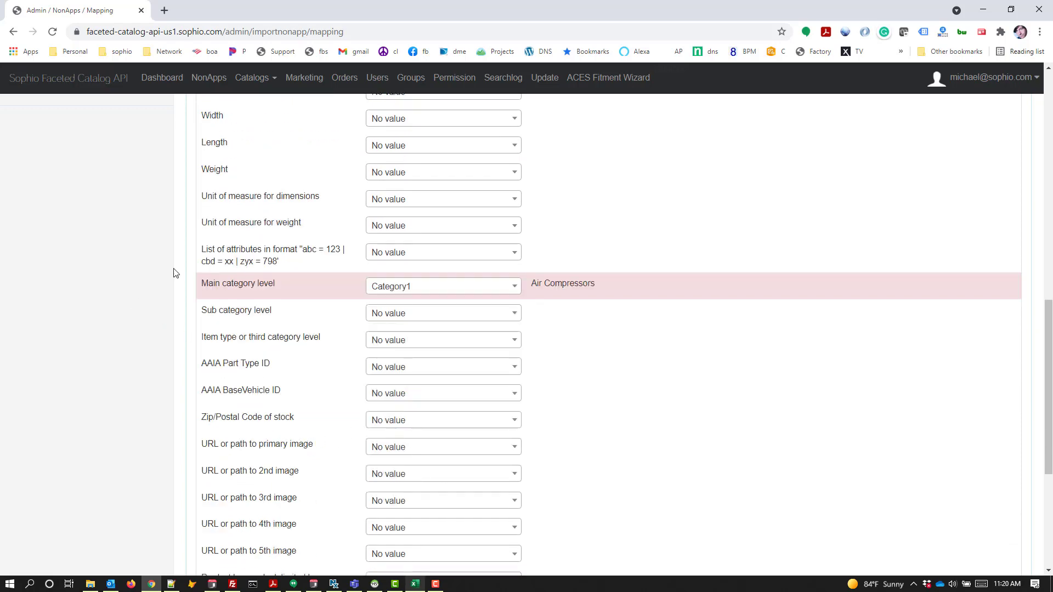
# Map the unique product key field to Q3 Unique ID's and the seller line code field to BrandID.
pyautogui.scroll(9, 173, 273)
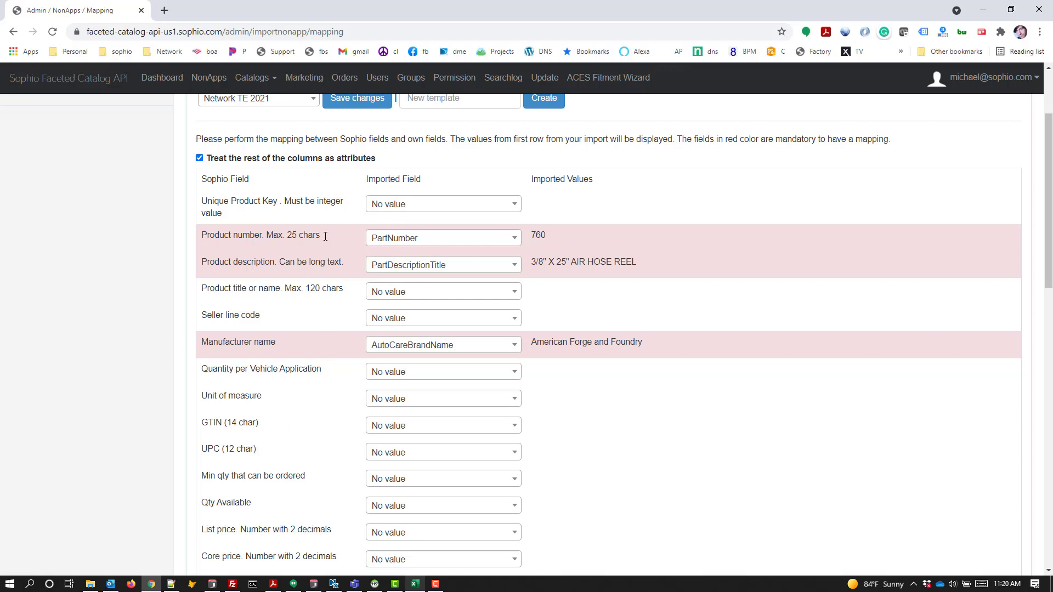
pyautogui.click(455, 205)
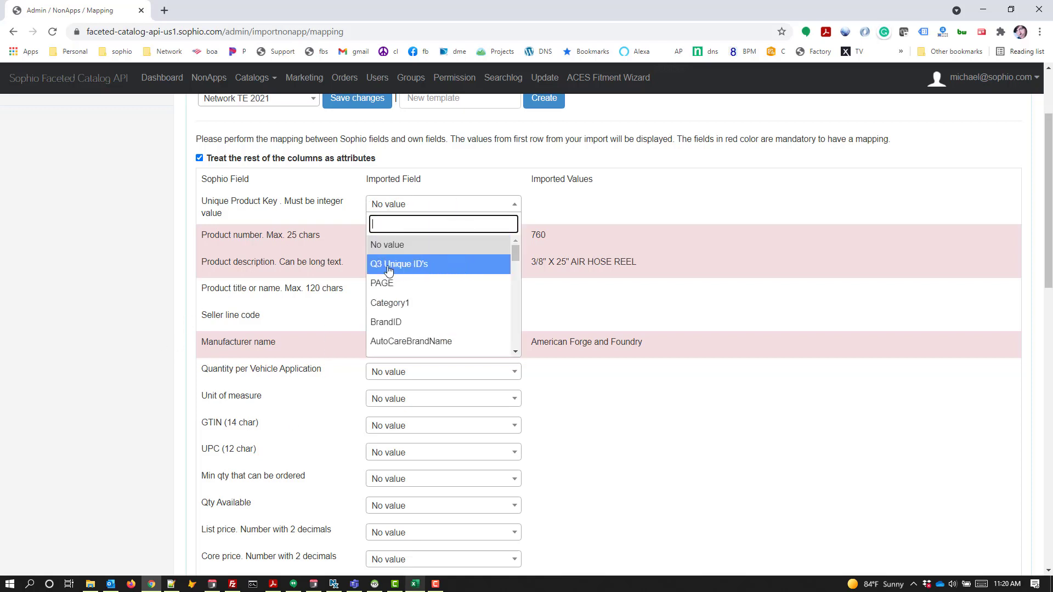
pyautogui.click(410, 266)
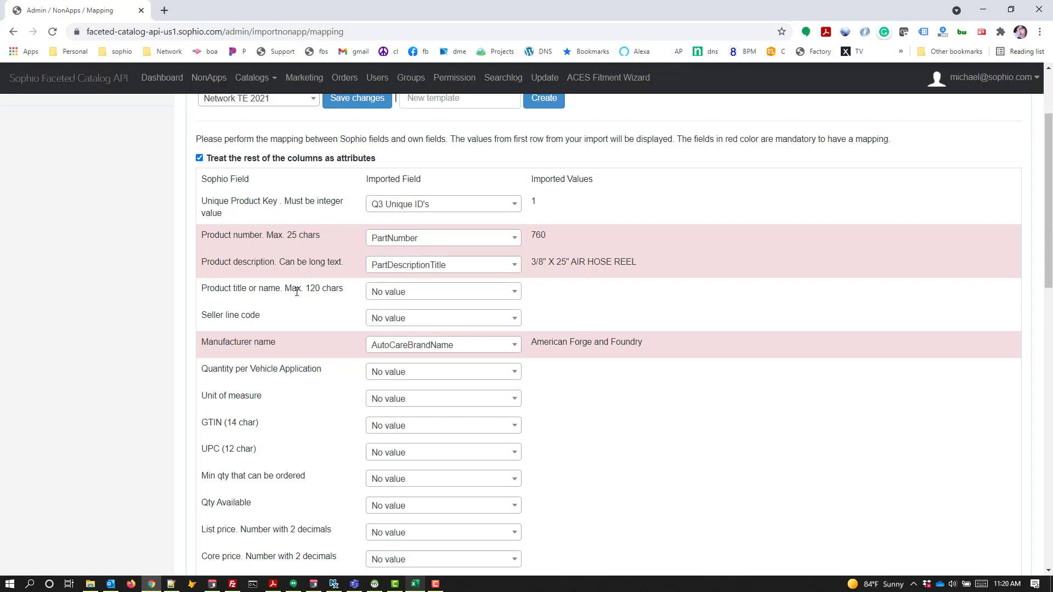
pyautogui.scroll(-1, 296, 292)
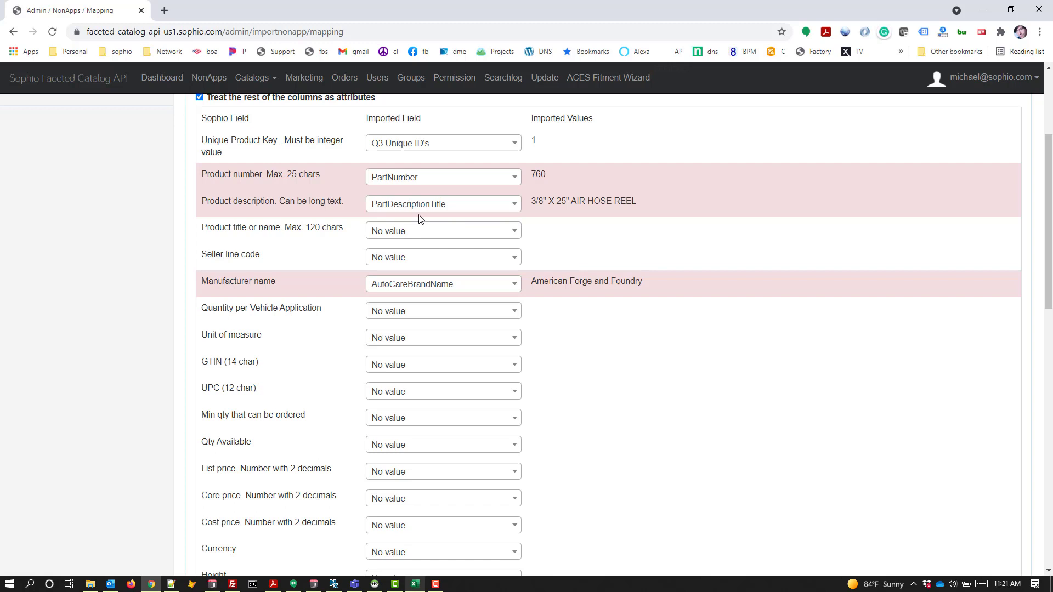
pyautogui.scroll(-1, 282, 252)
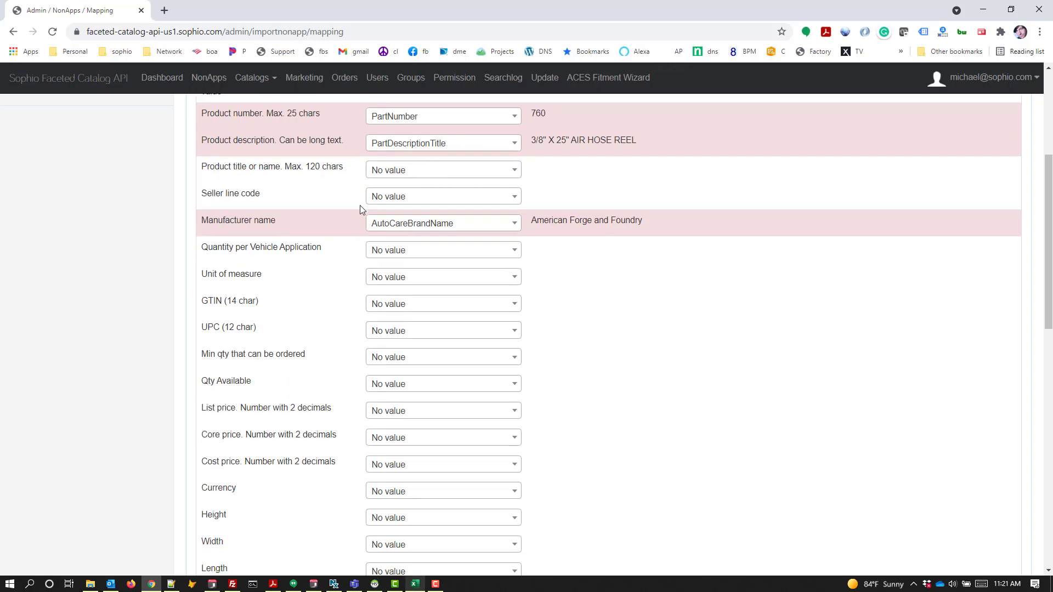
pyautogui.click(520, 198)
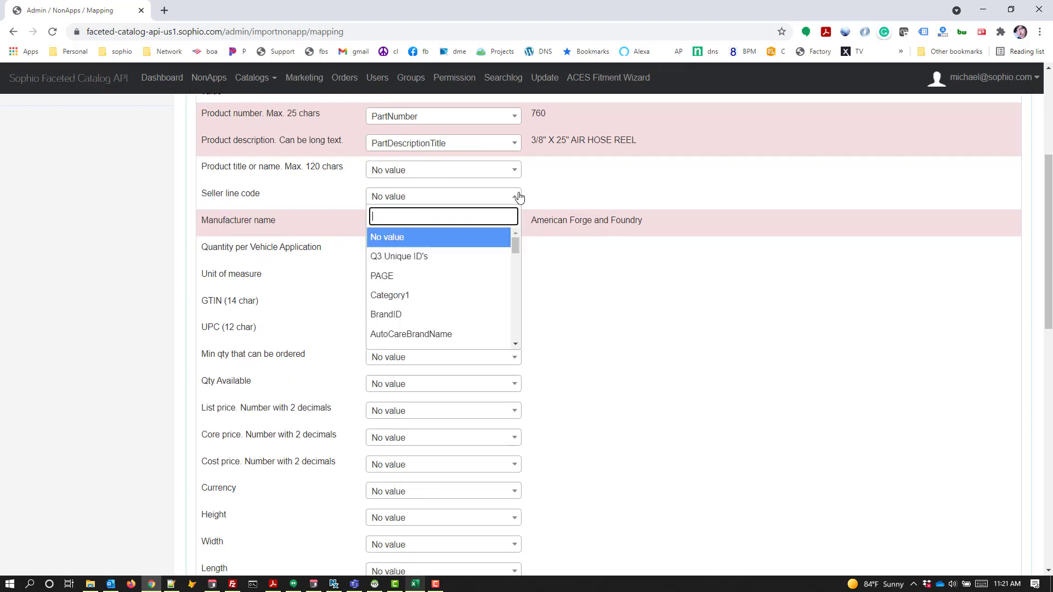
pyautogui.click(416, 316)
# Map the list price field to the imported Q3PRICE column.
pyautogui.scroll(-1, 318, 273)
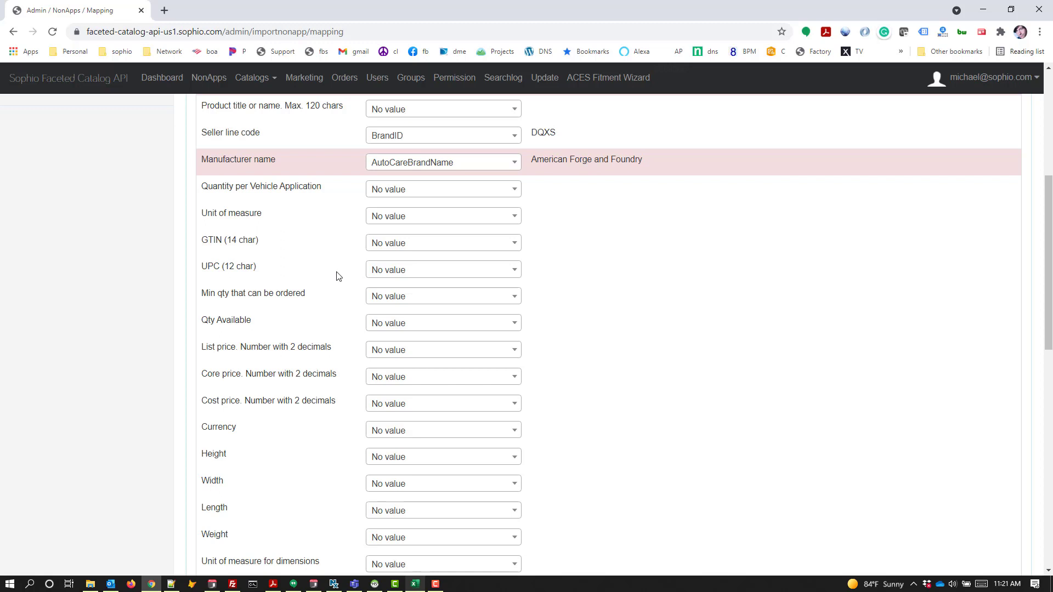
pyautogui.scroll(-1, 345, 285)
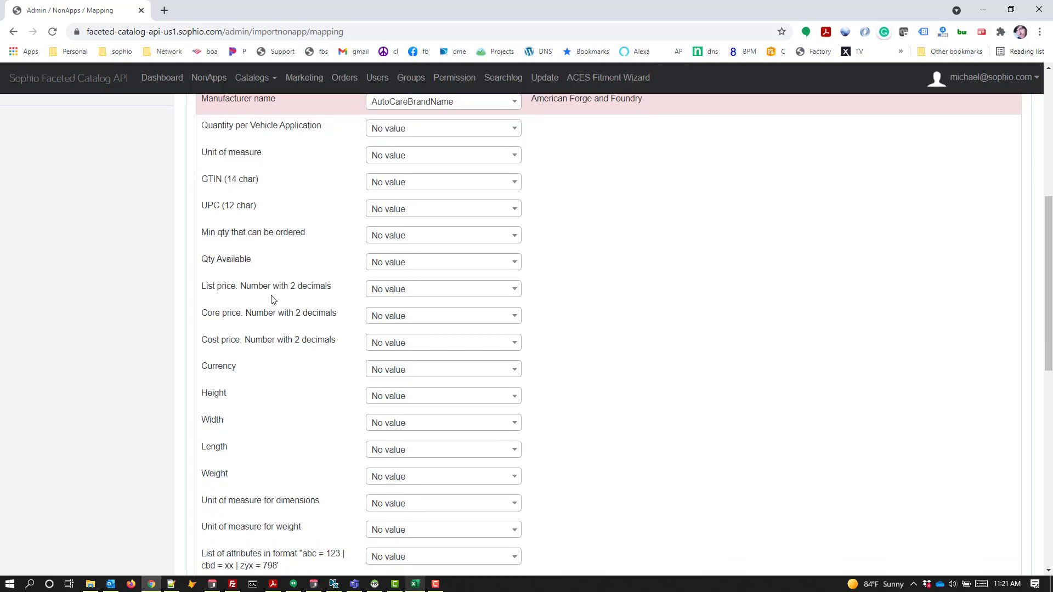
pyautogui.click(423, 289)
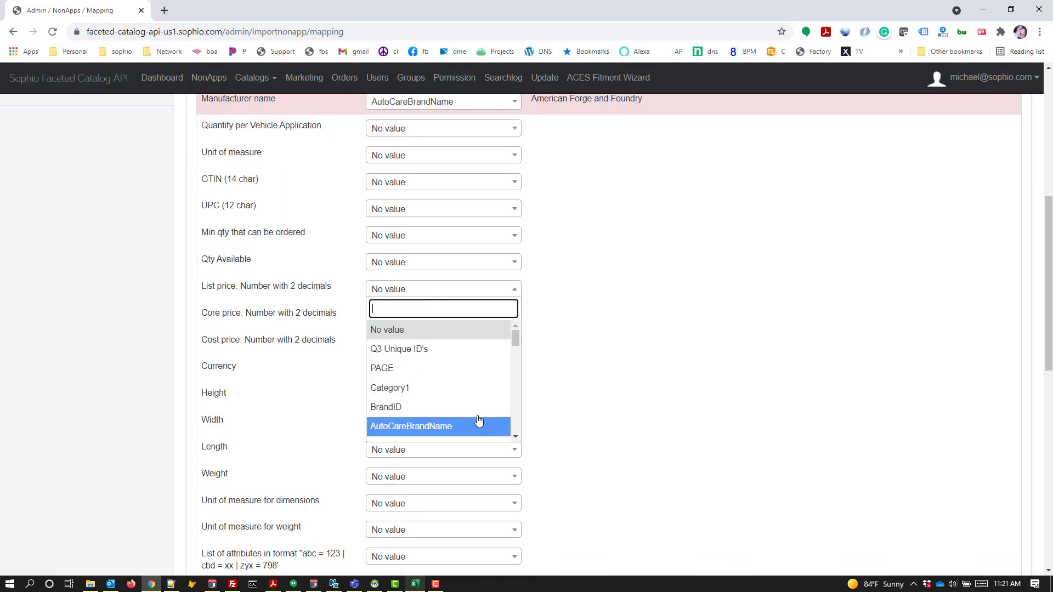
pyautogui.scroll(-2, 516, 437)
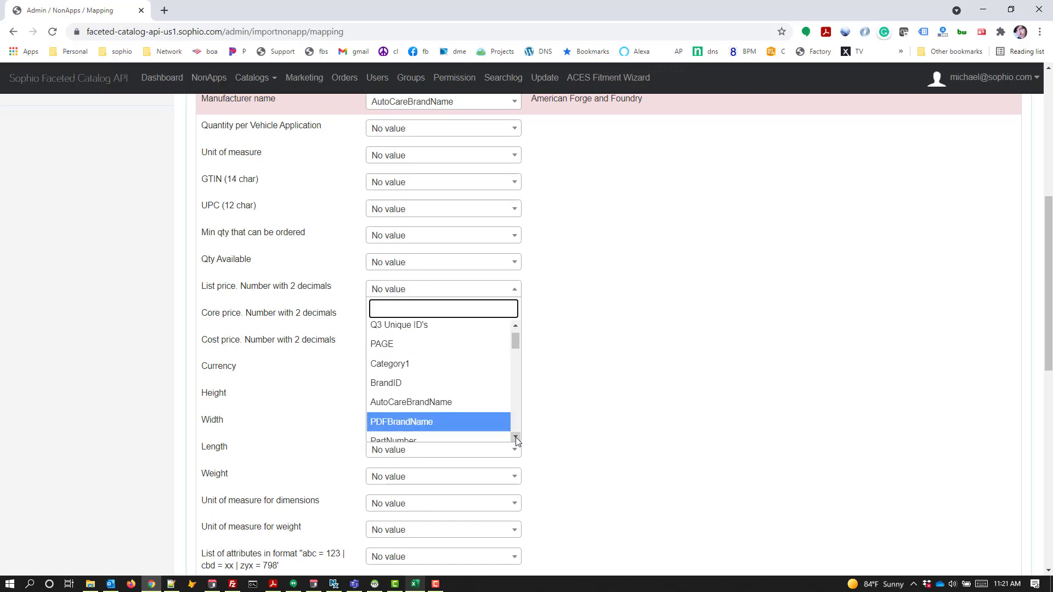
pyautogui.click(455, 384)
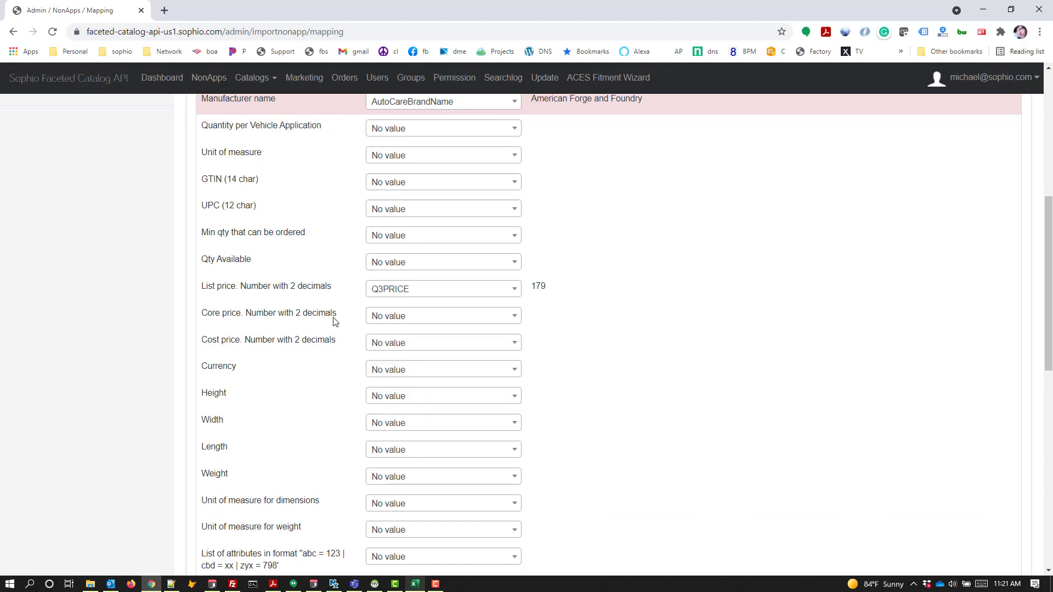
pyautogui.click(439, 343)
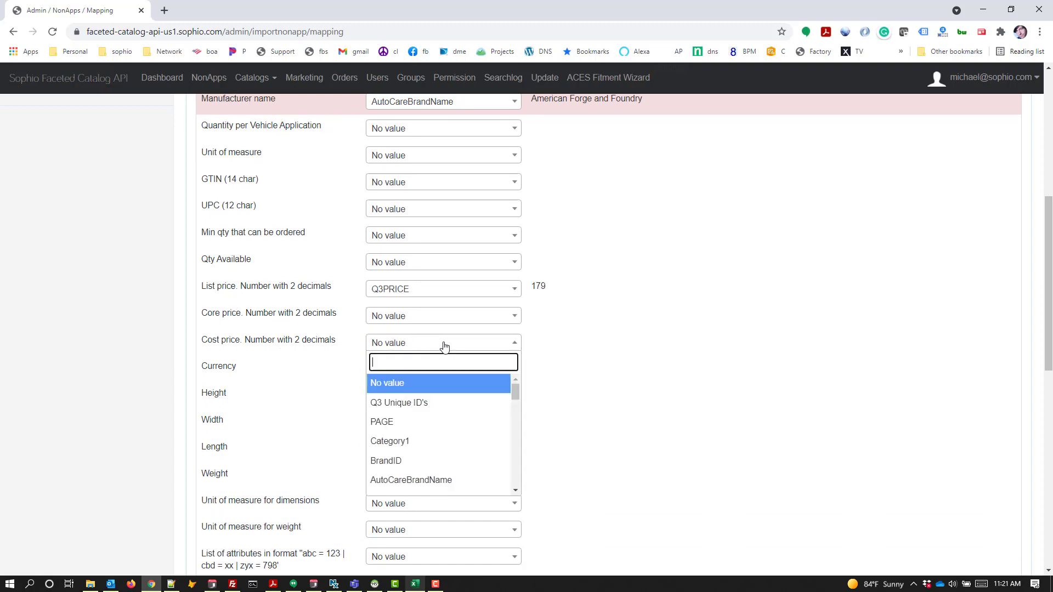
pyautogui.moveTo(514, 491); pyautogui.dragTo(515, 491)
pyautogui.click(322, 376)
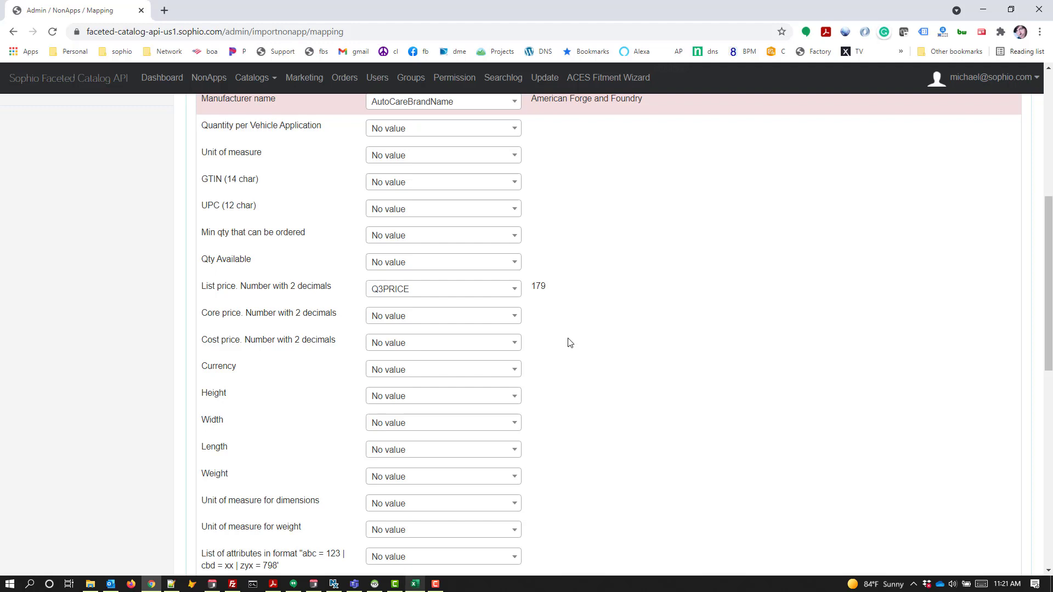
# Map the primary image path field to Image 1 and the 2nd image path field to Image2.
pyautogui.scroll(-4, 569, 342)
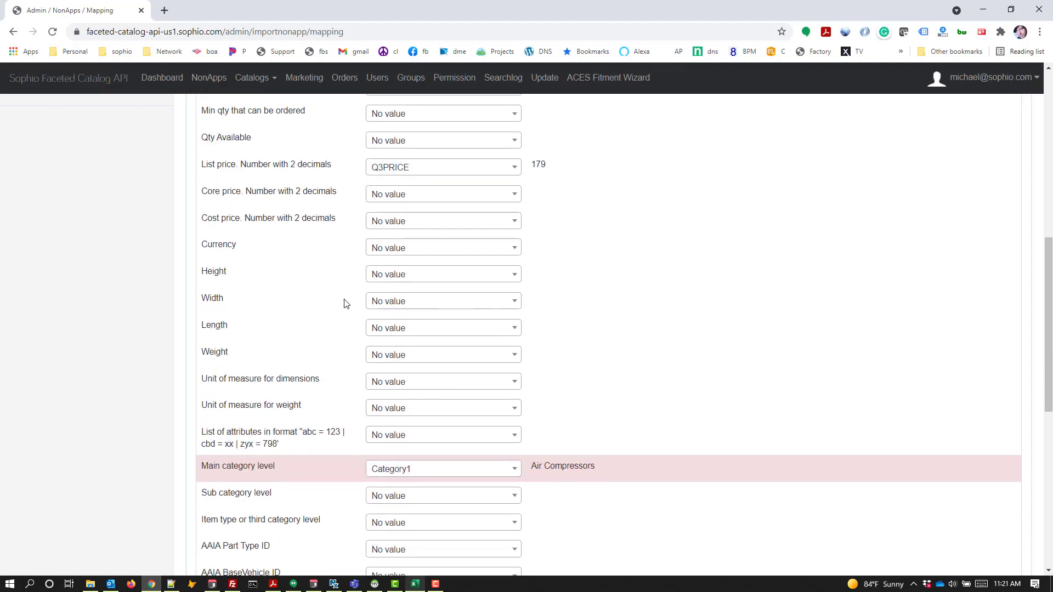
pyautogui.scroll(-2, 348, 296)
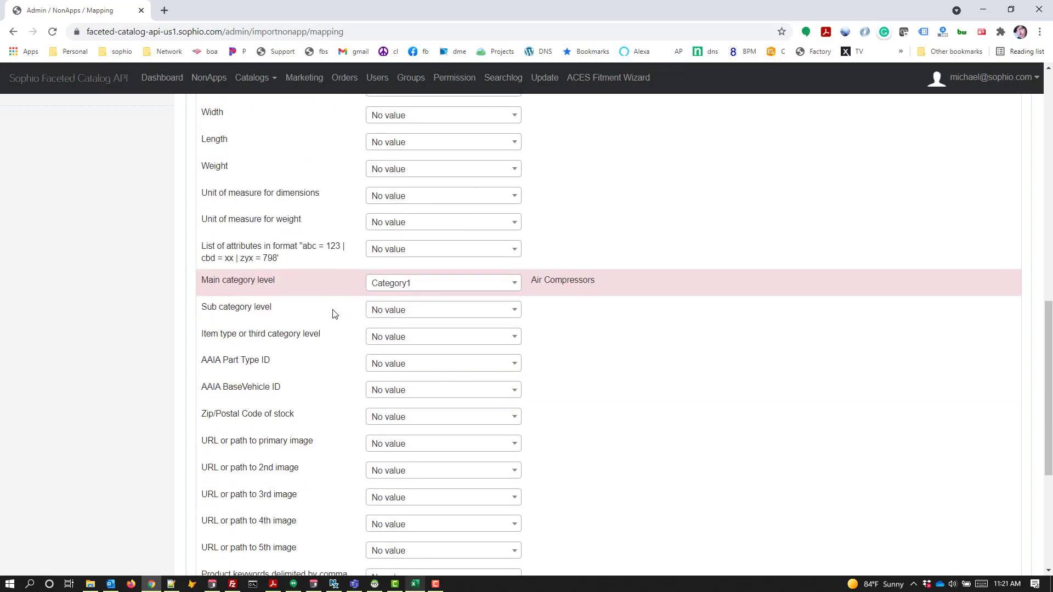
pyautogui.scroll(-2, 334, 313)
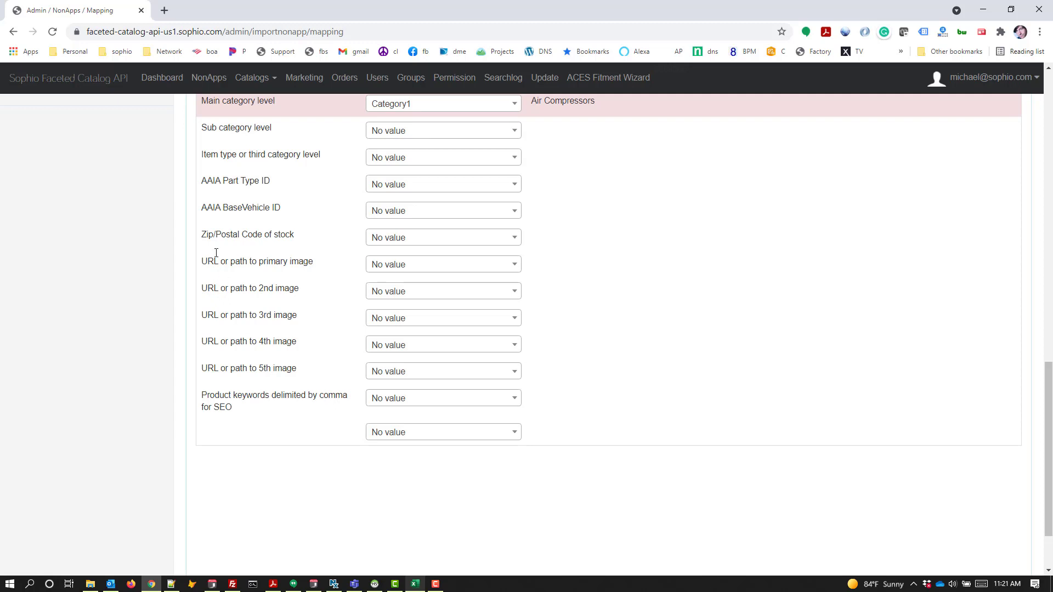
pyautogui.click(417, 266)
pyautogui.moveTo(515, 313); pyautogui.dragTo(516, 403)
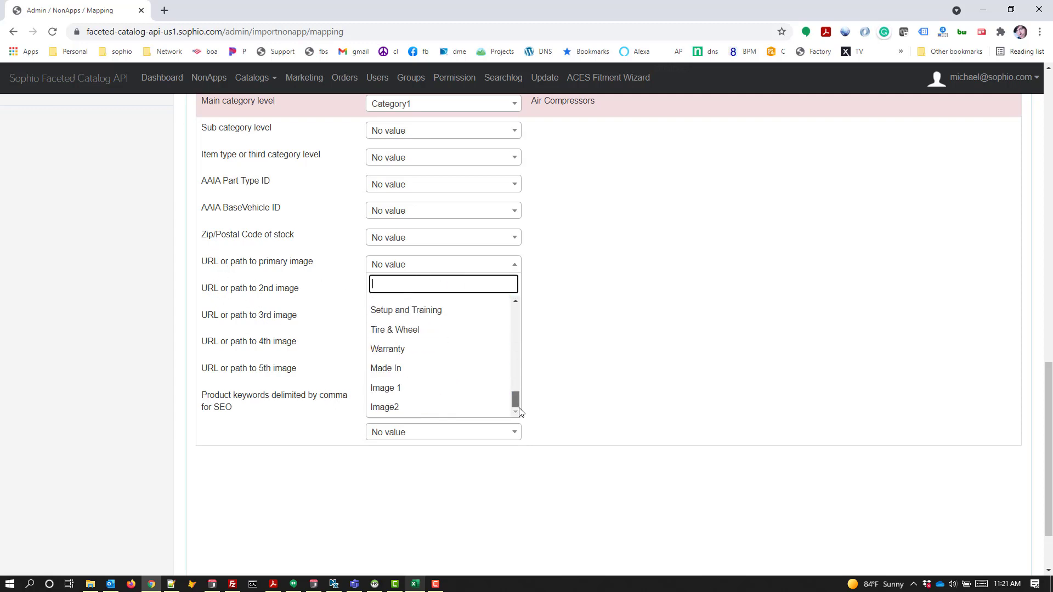
pyautogui.click(482, 387)
pyautogui.click(492, 292)
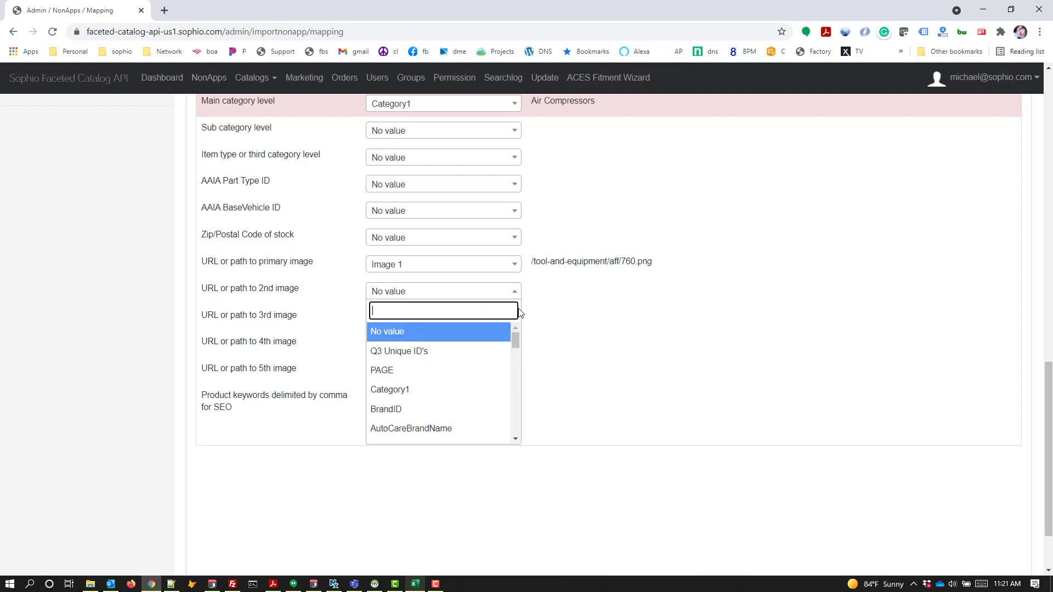
pyautogui.scroll(-2, 517, 338)
pyautogui.scroll(-5, 519, 379)
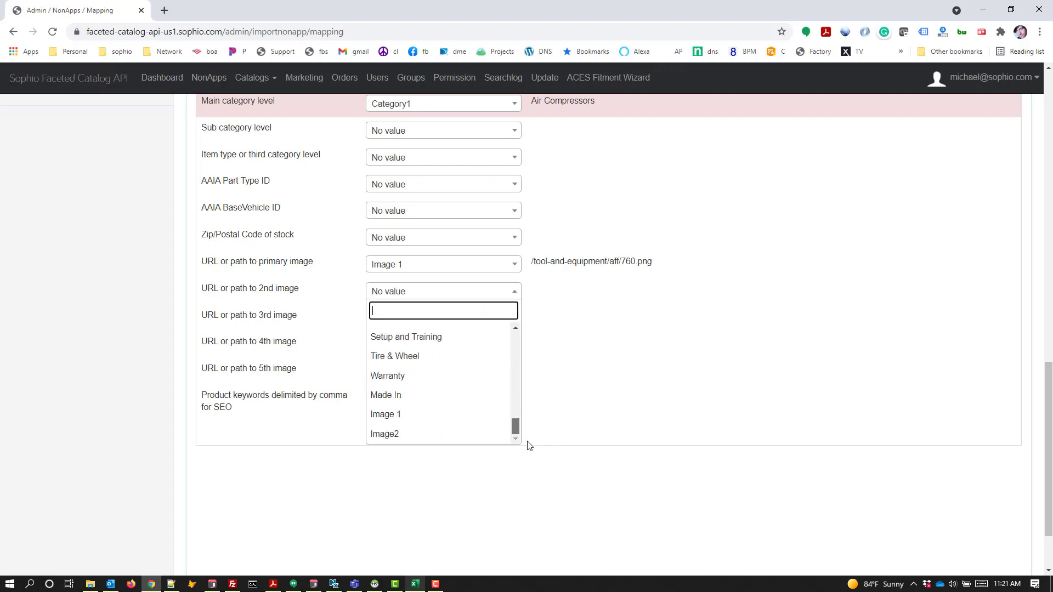
pyautogui.click(466, 437)
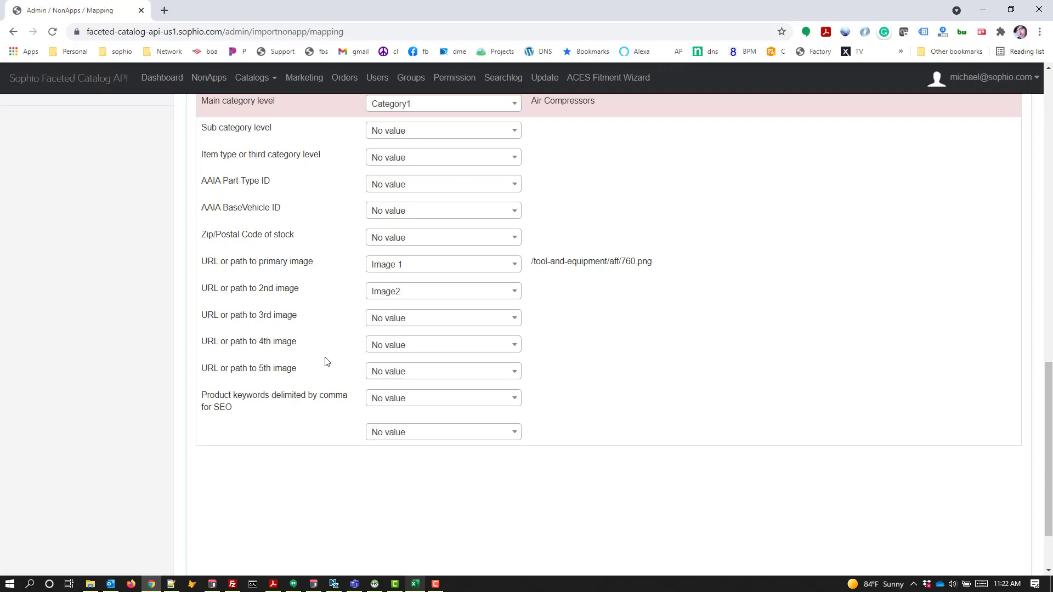
pyautogui.scroll(15, 325, 347)
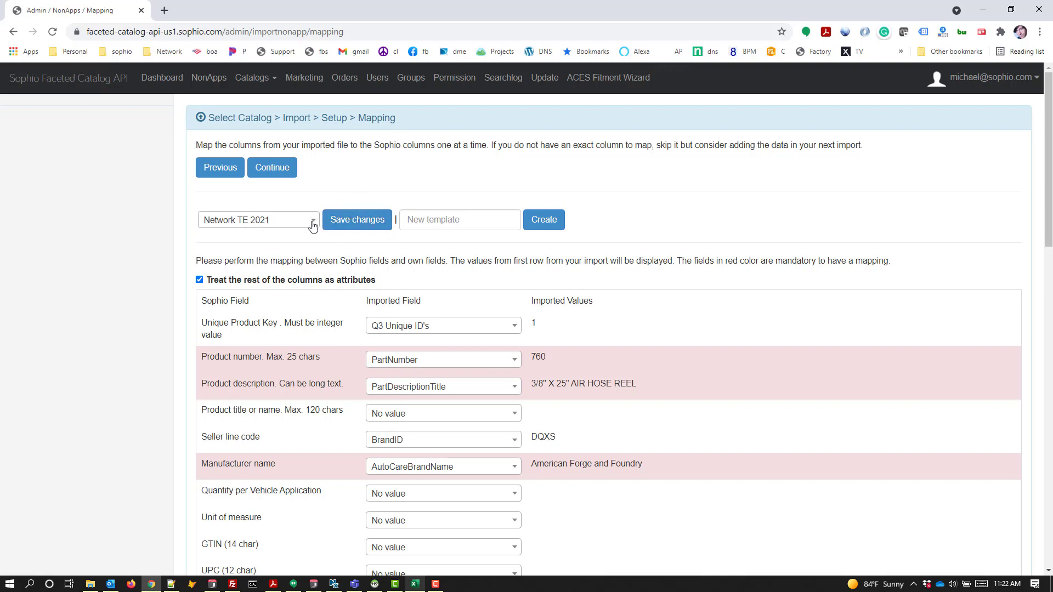
pyautogui.click(419, 222)
pyautogui.write('Ne')
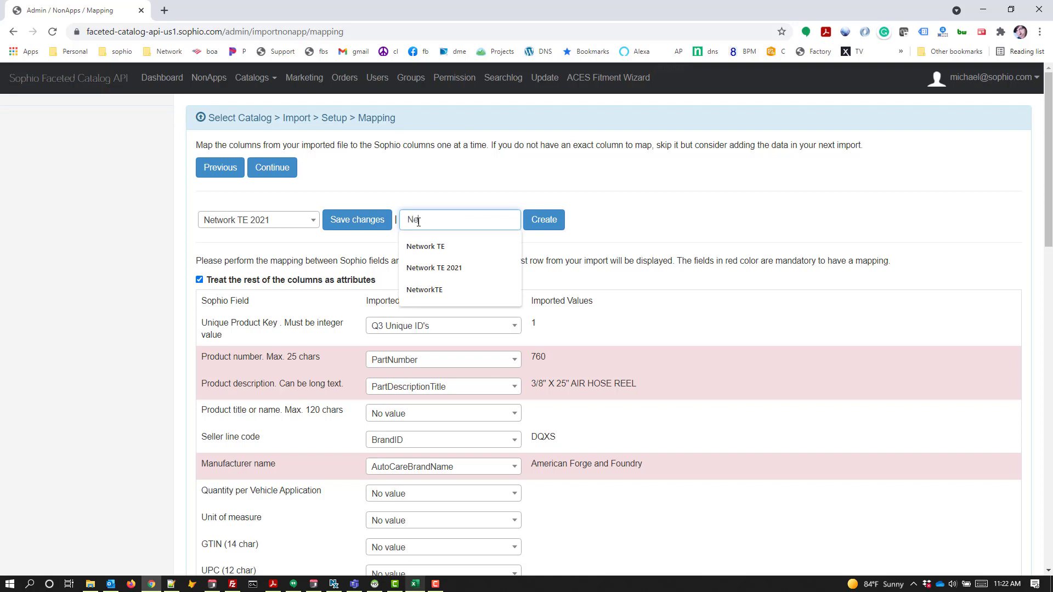
pyautogui.write('w Non App ')
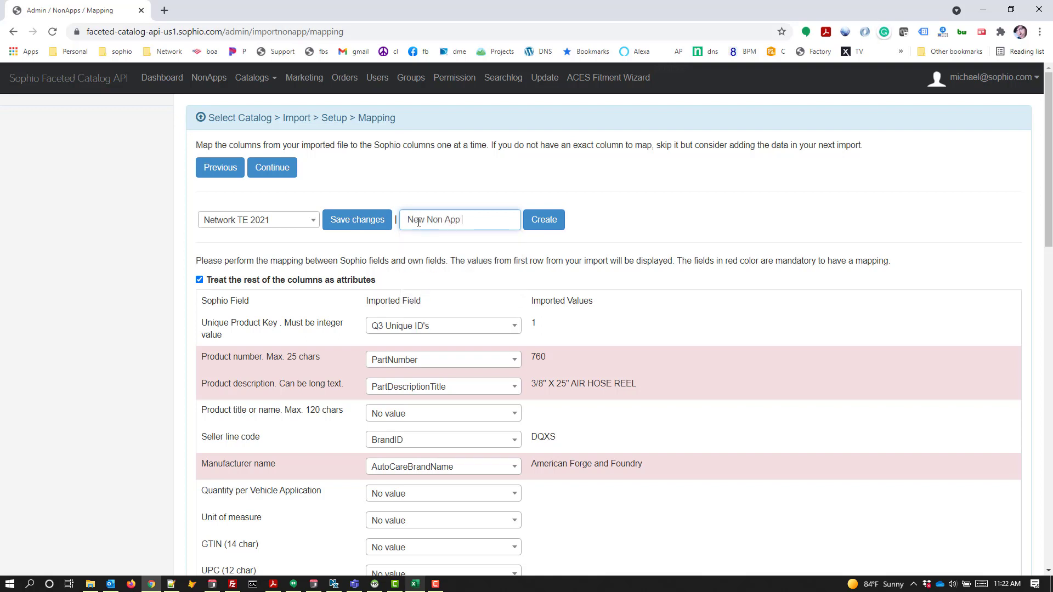
pyautogui.write('Cataog')
pyautogui.moveTo(505, 220); pyautogui.dragTo(362, 220)
pyautogui.press('BackSpace')
# Save the mapping changes to the Network TE 2021 template and continue to the import preview.
pyautogui.click(350, 221)
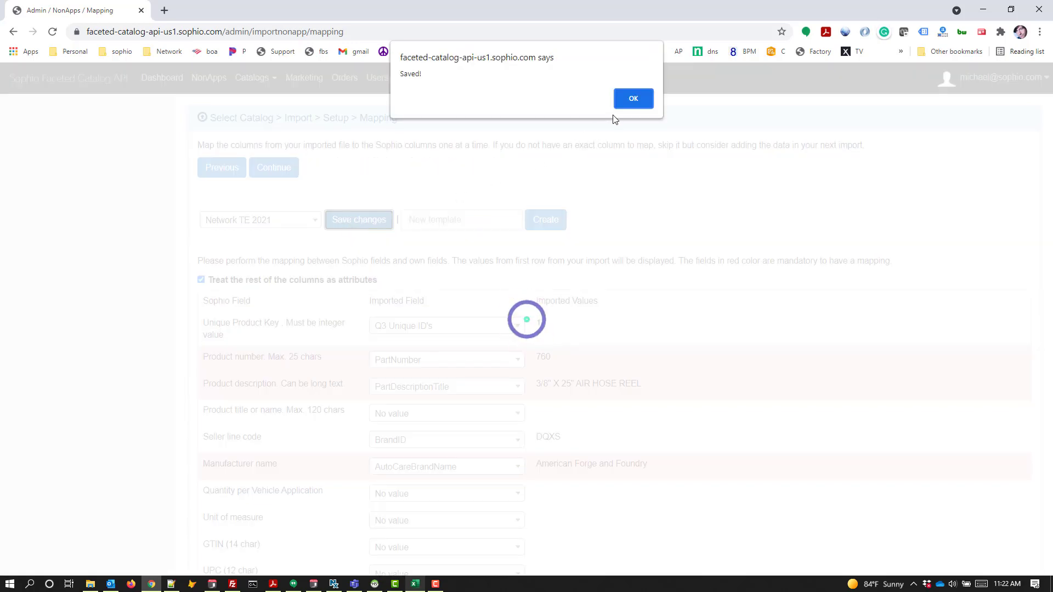
pyautogui.click(630, 99)
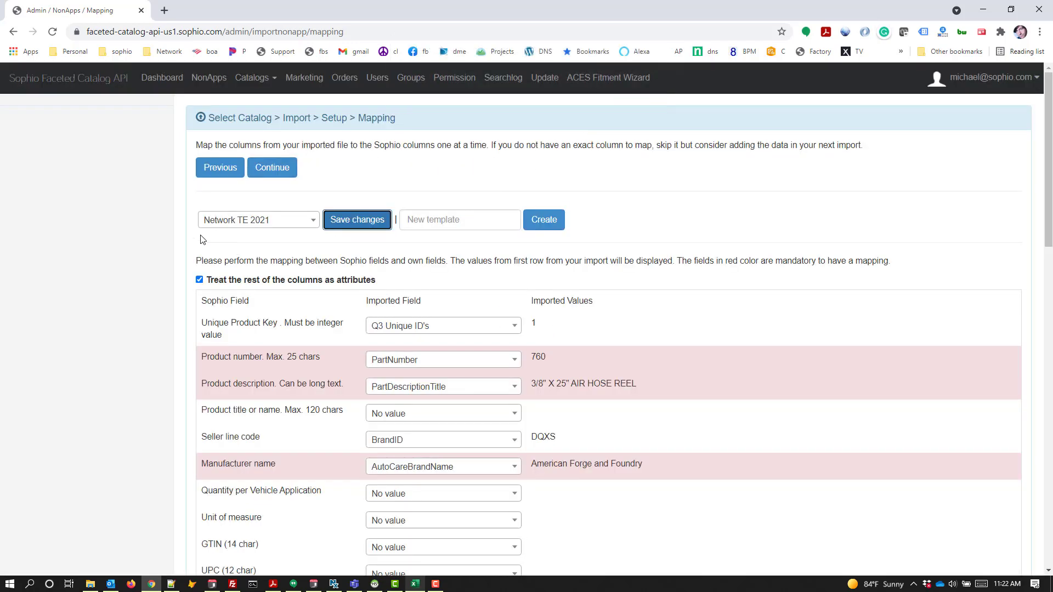
pyautogui.click(279, 169)
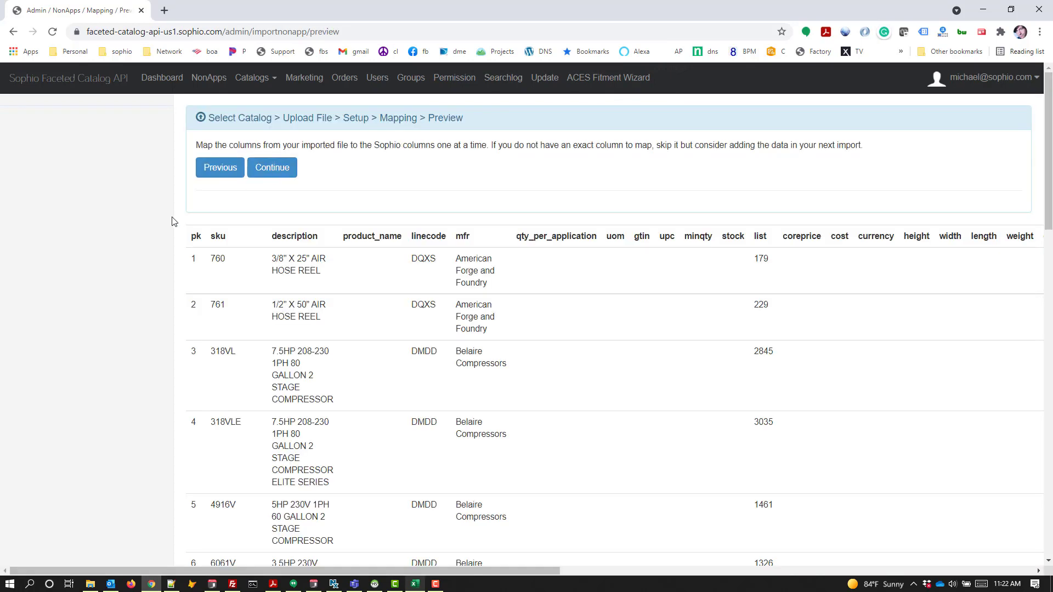
# Review the mapped columns across the preview table and continue to the final import stage.
pyautogui.hscroll(3, 313, 569)
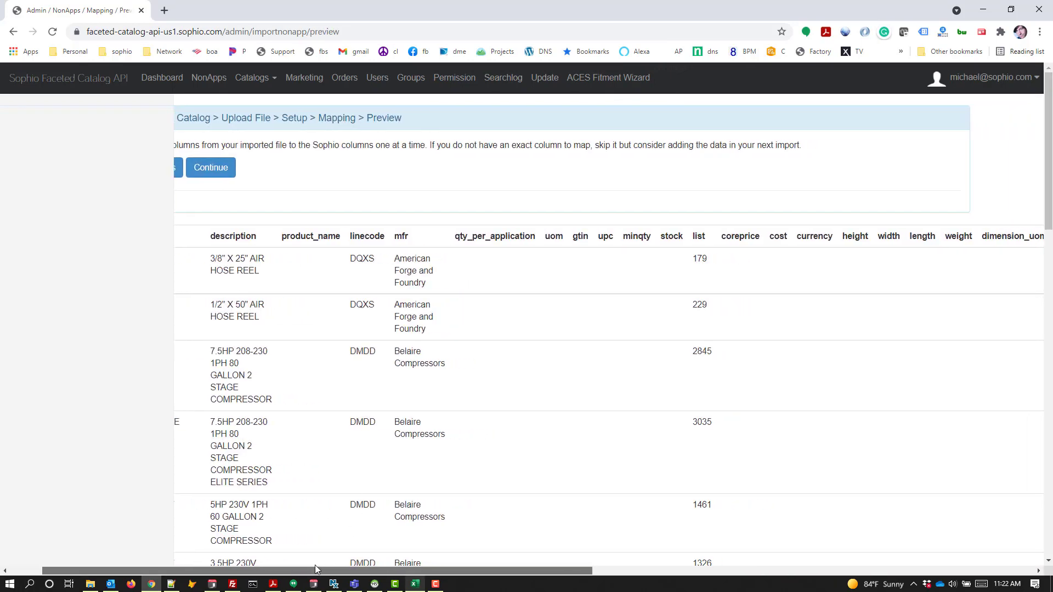
pyautogui.hscroll(-3, 310, 559)
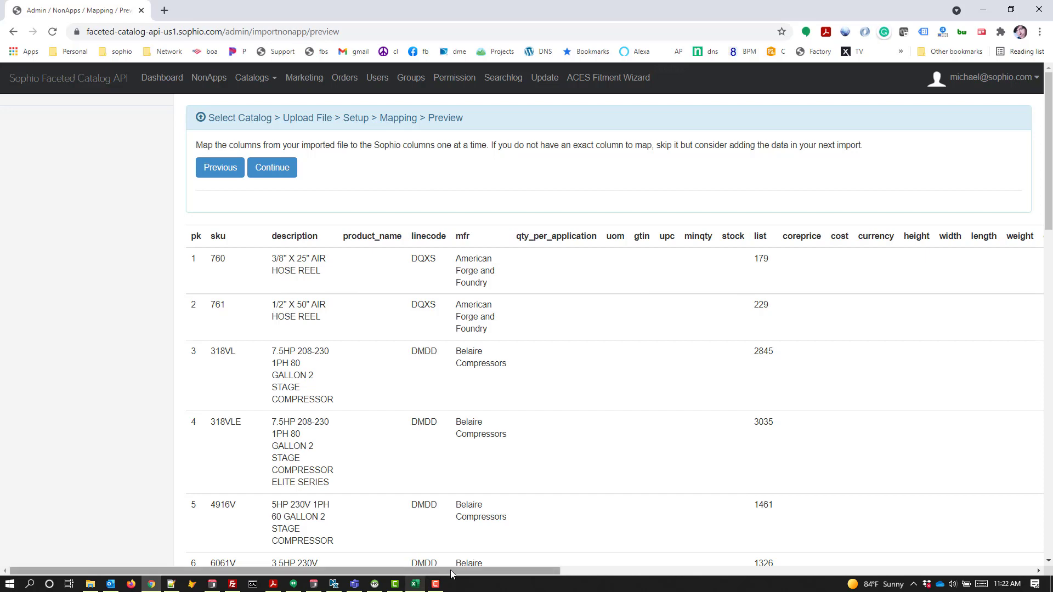
pyautogui.moveTo(444, 570); pyautogui.dragTo(228, 517)
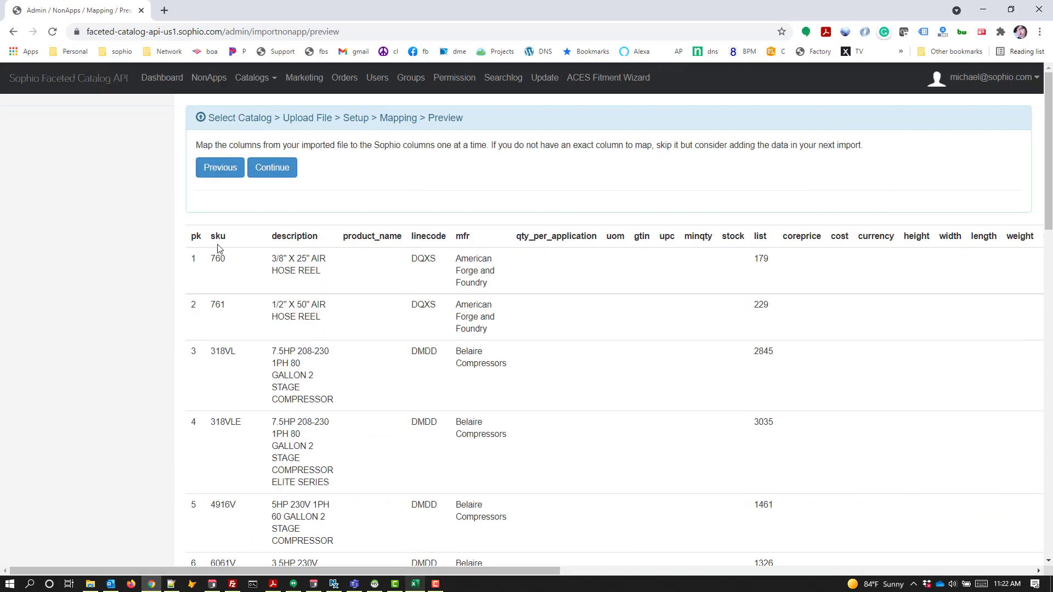
pyautogui.click(272, 168)
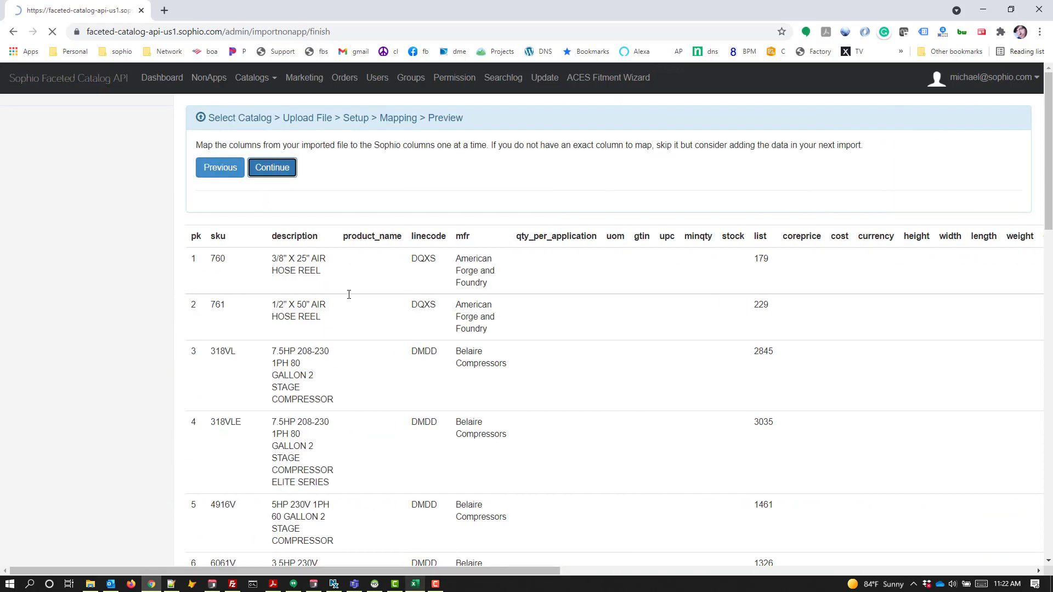